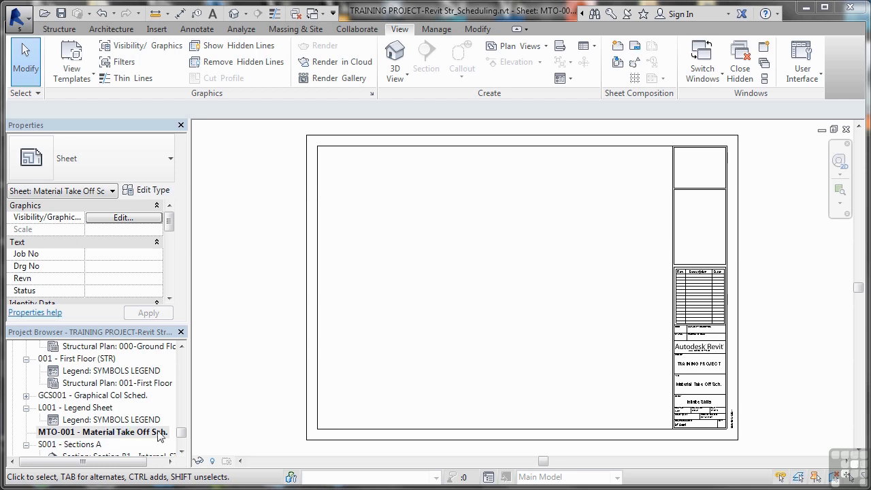
Select the Schedules/Quantities group in the Project Browser, which lists Analytical Column and Rebar schedules.
left_click_drag(181, 433, 182, 417)
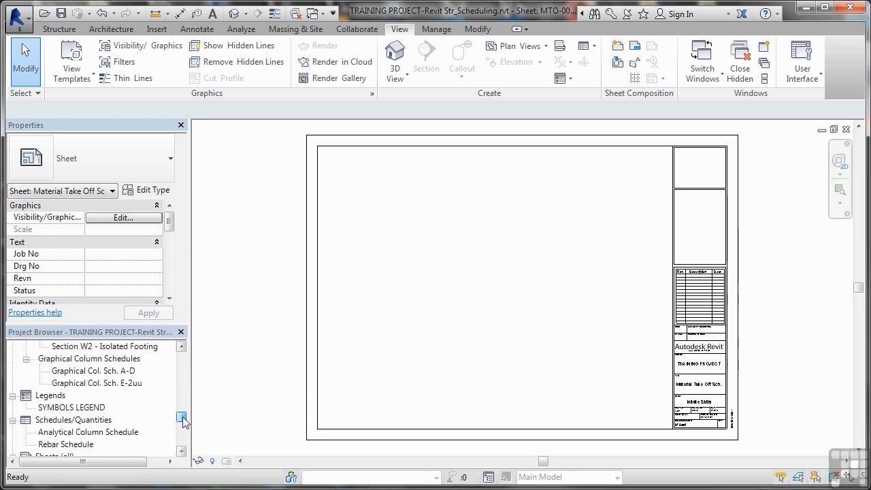
left_click(90, 422)
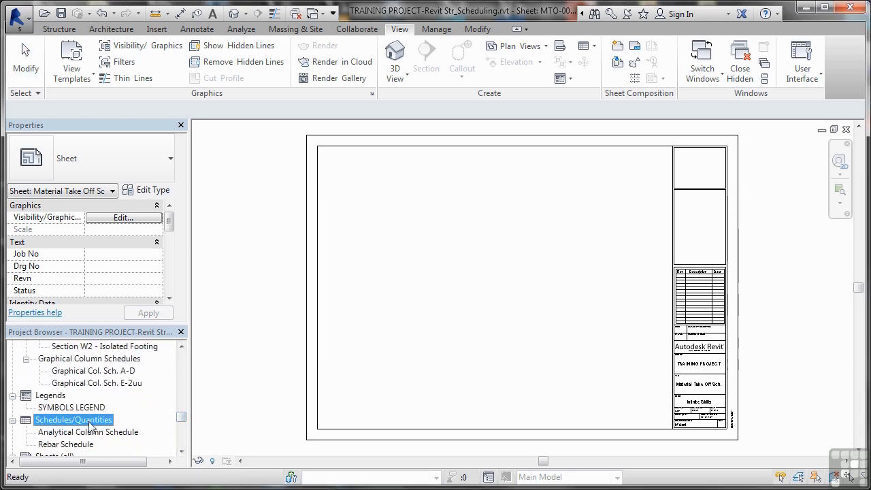
Start a new Floors material takeoff named Floor Material Takeoff, keeping the Structure discipline filter.
right_click(89, 426)
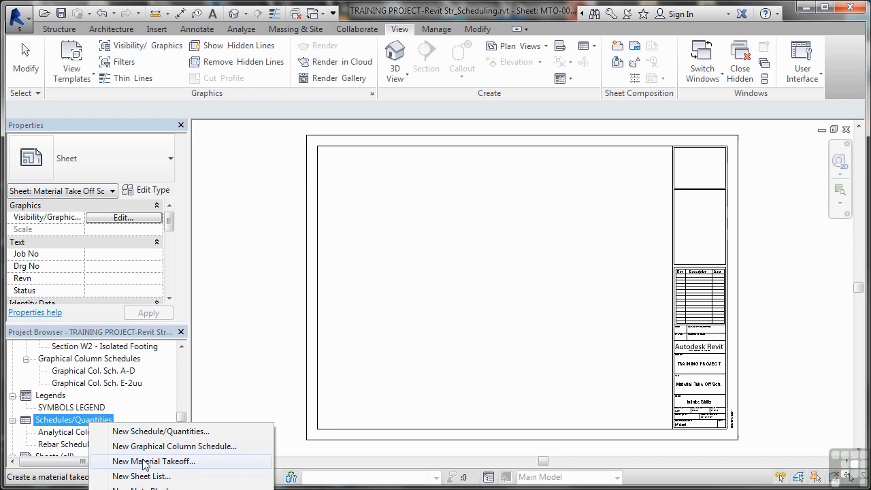
left_click(163, 459)
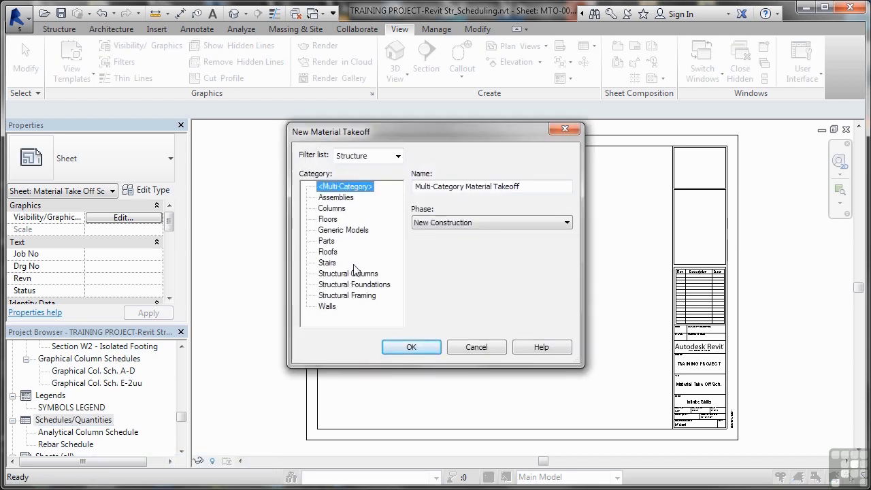
left_click(328, 219)
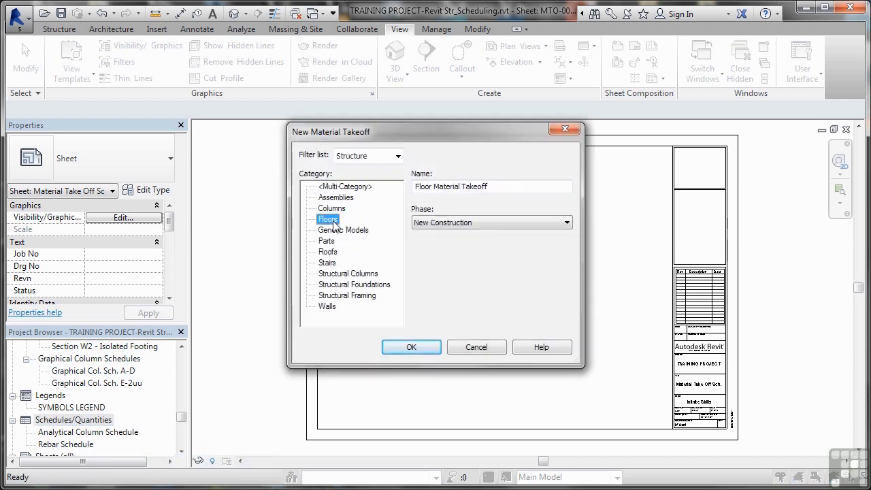
left_click(398, 156)
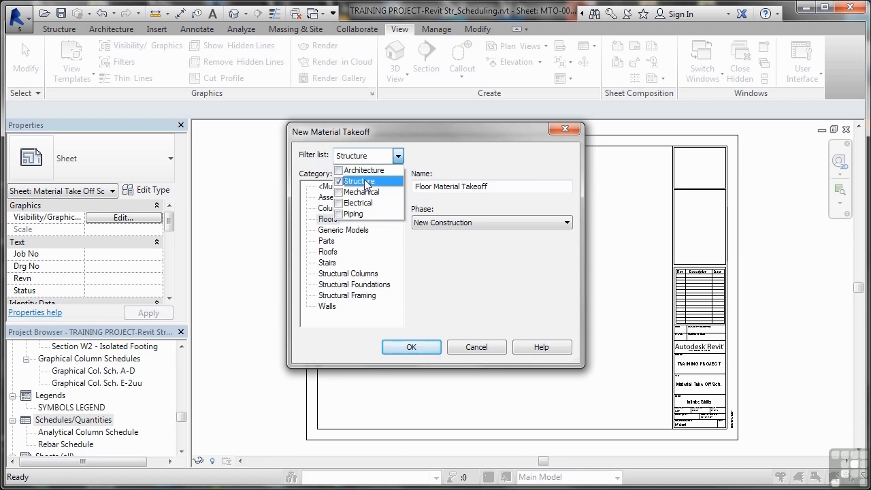
left_click(443, 159)
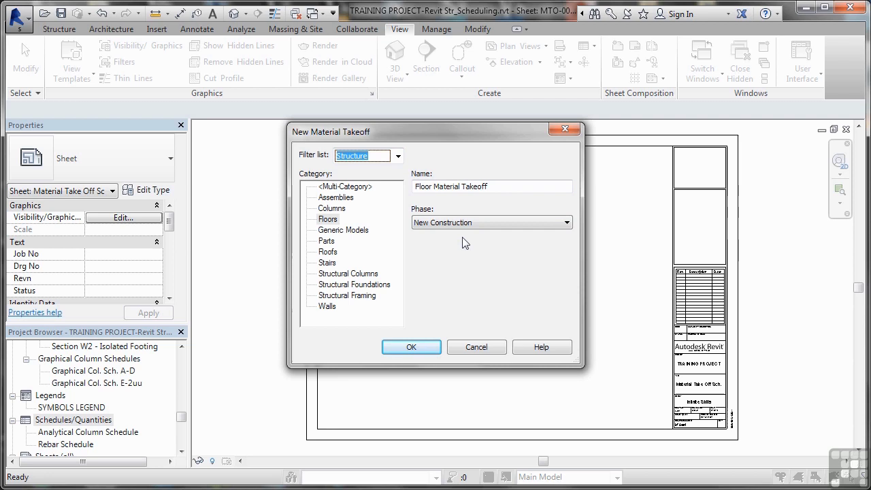
Create the takeoff and add the Area, Cost, Count, Manufacturer and Material: Area fields.
left_click(413, 346)
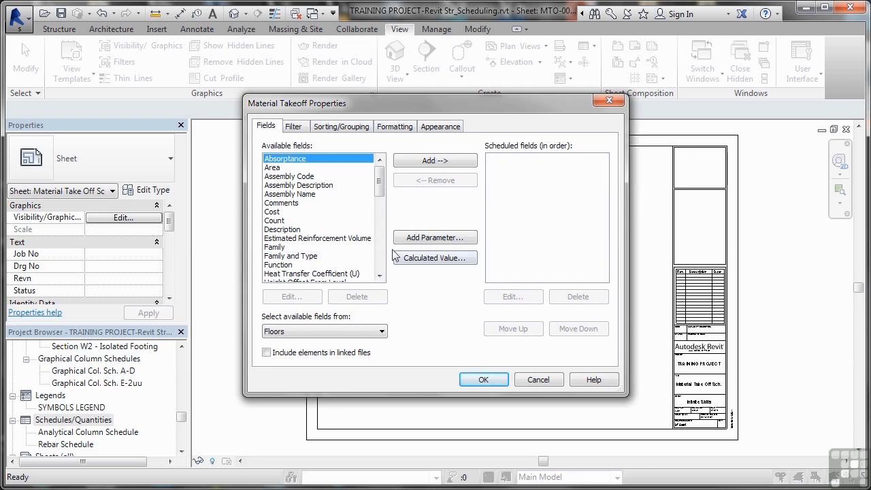
left_click(280, 169)
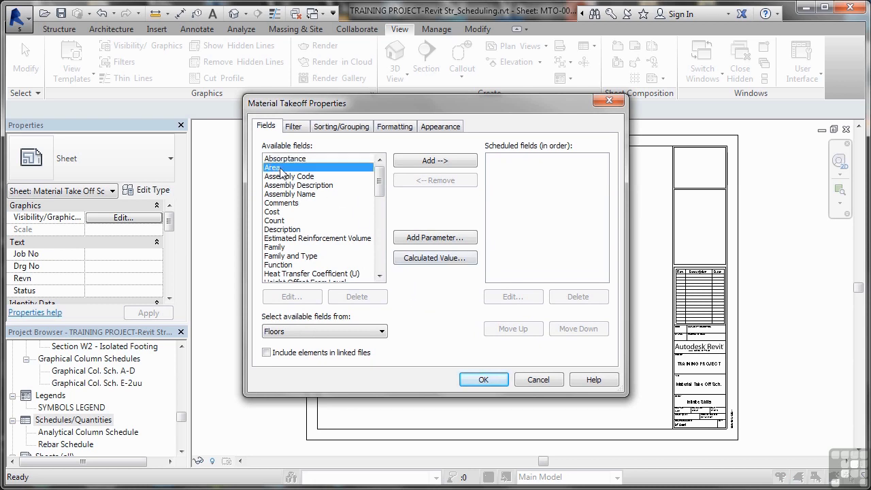
left_click(414, 162)
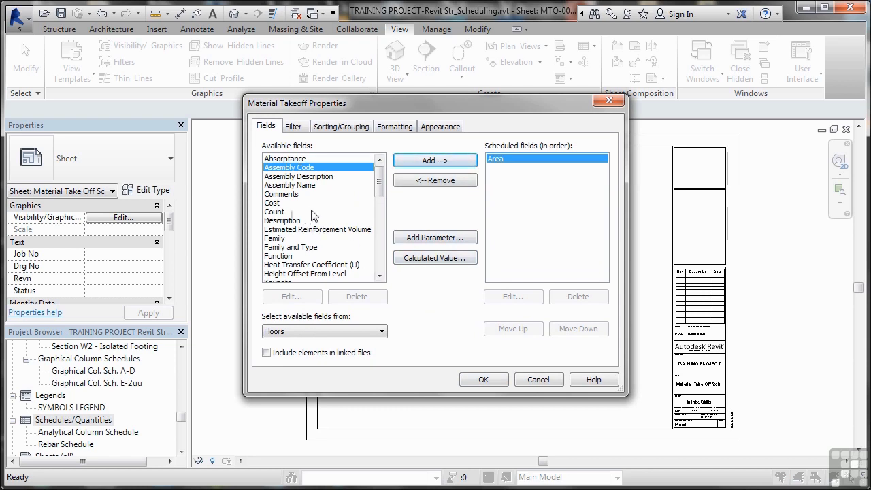
left_click(273, 203)
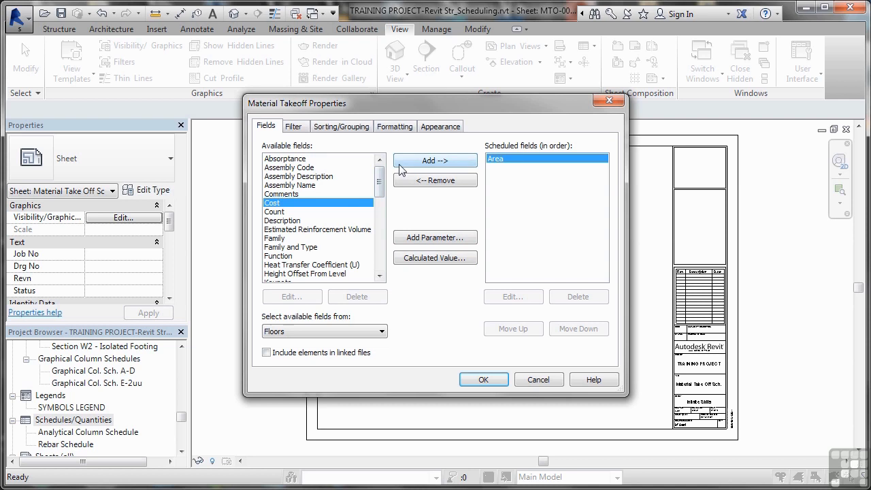
left_click(416, 161)
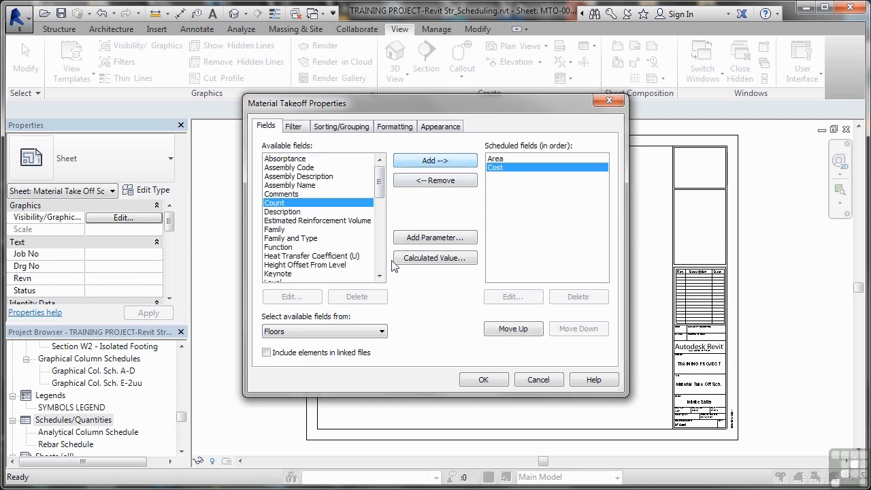
left_click(408, 163)
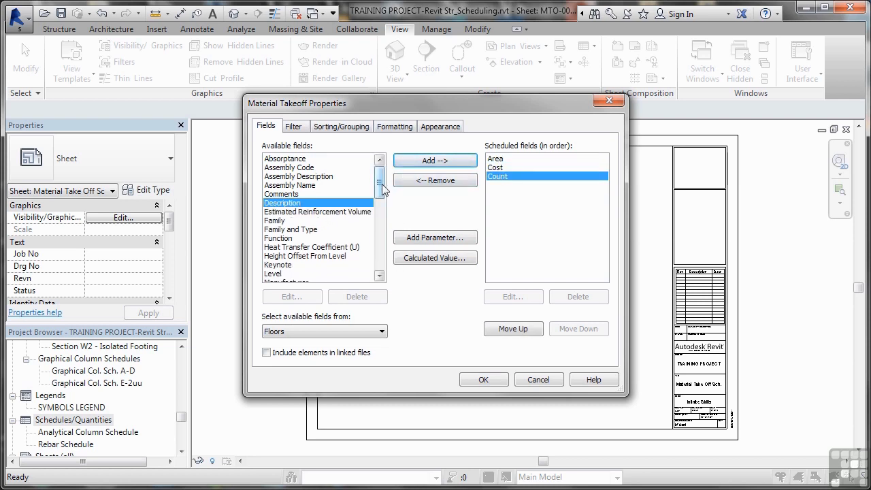
left_click_drag(381, 184, 383, 206)
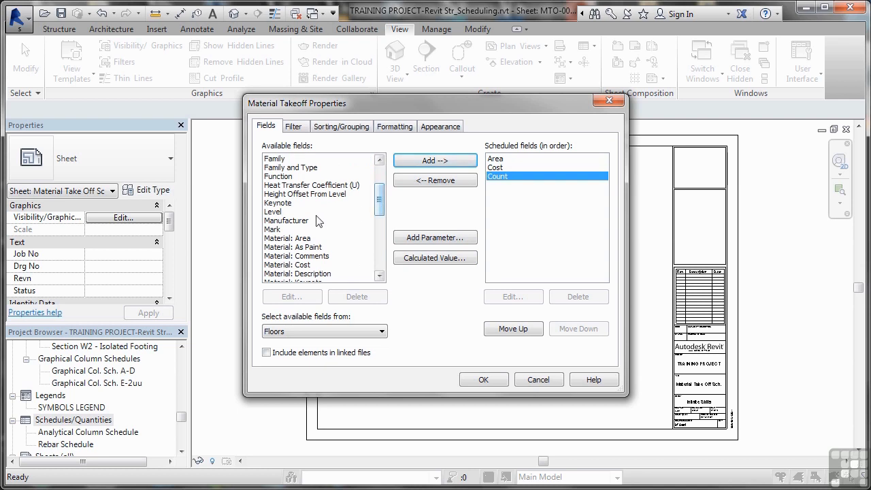
left_click(294, 221)
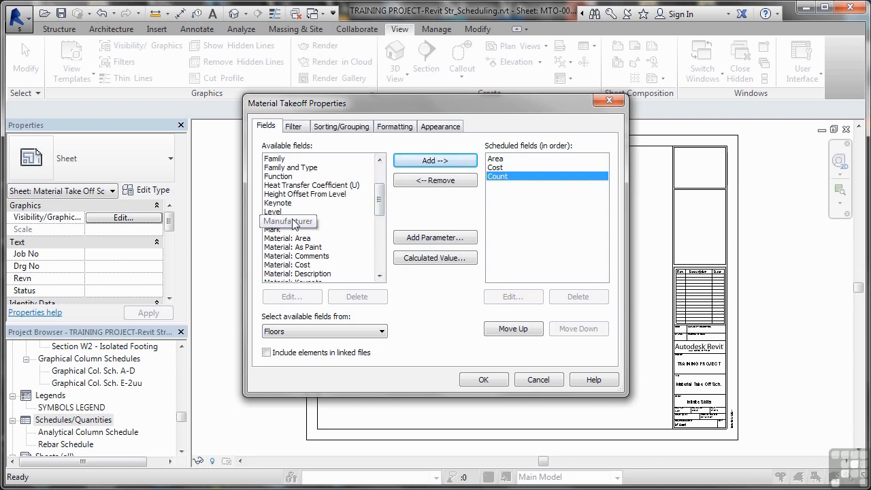
left_click(406, 164)
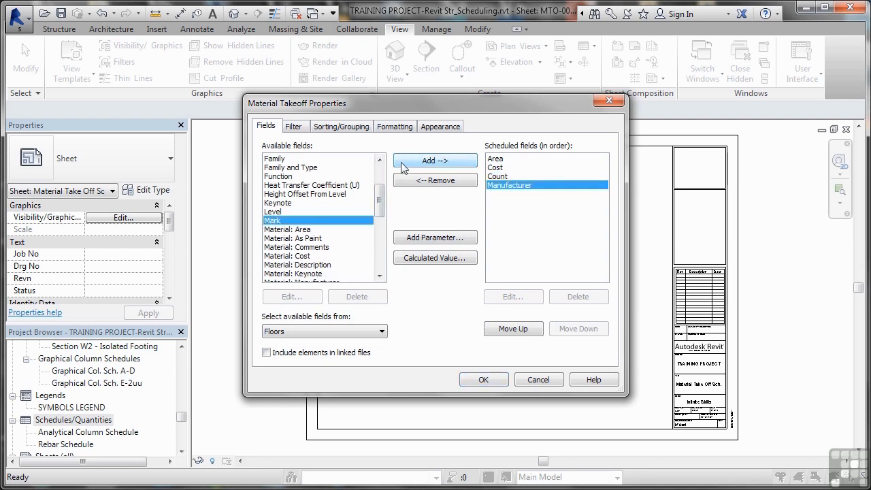
left_click(310, 230)
left_click(409, 165)
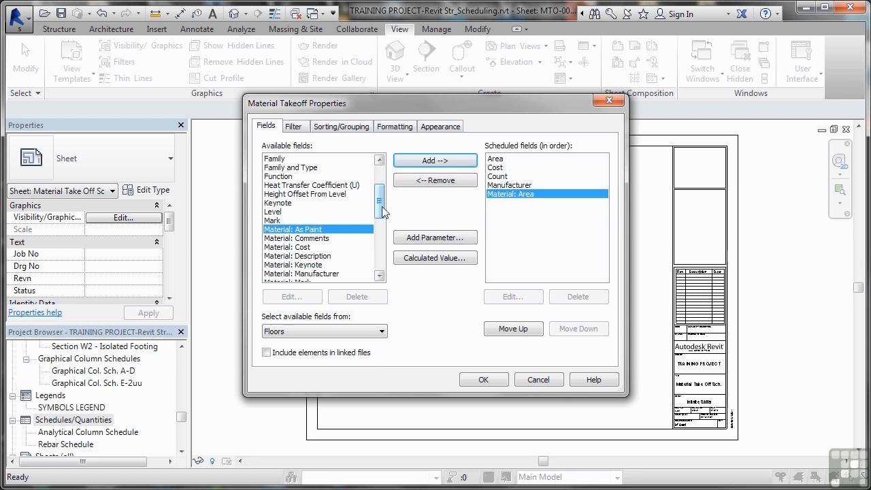
Add the Type, Assembly Name and Level fields to the scheduled fields.
scroll(383, 220, "down", 1)
left_click_drag(384, 220, 382, 263)
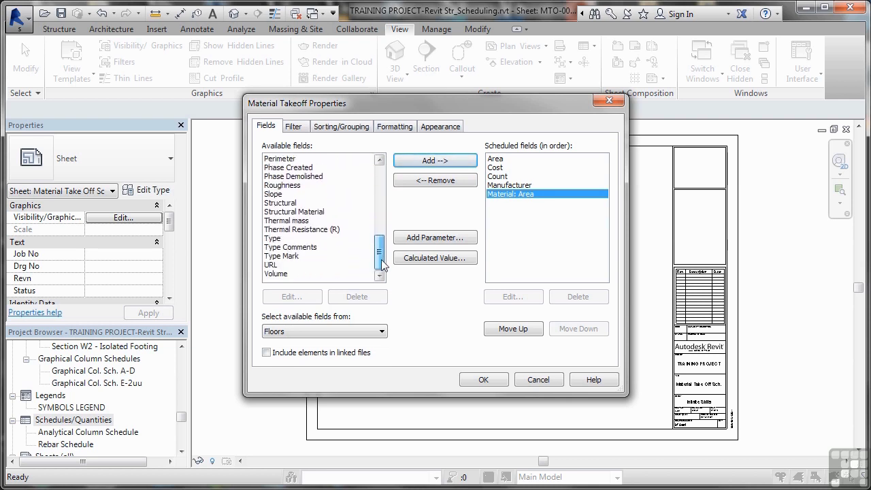
left_click(275, 239)
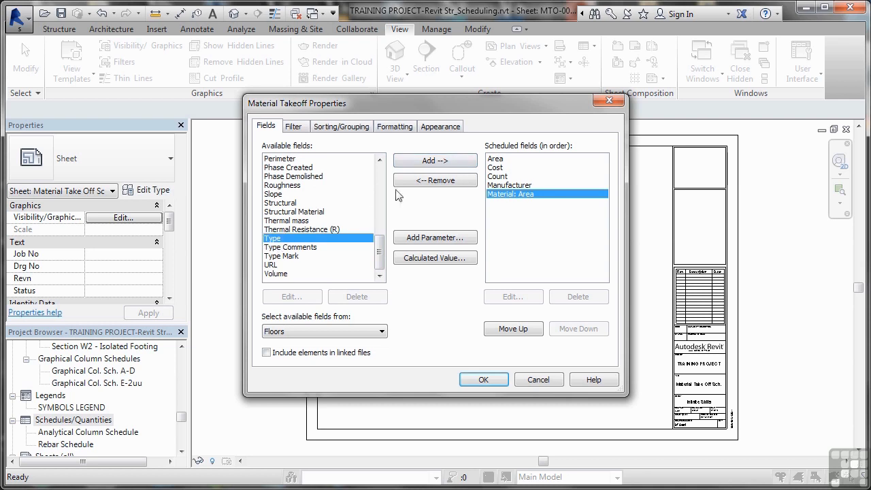
left_click(418, 164)
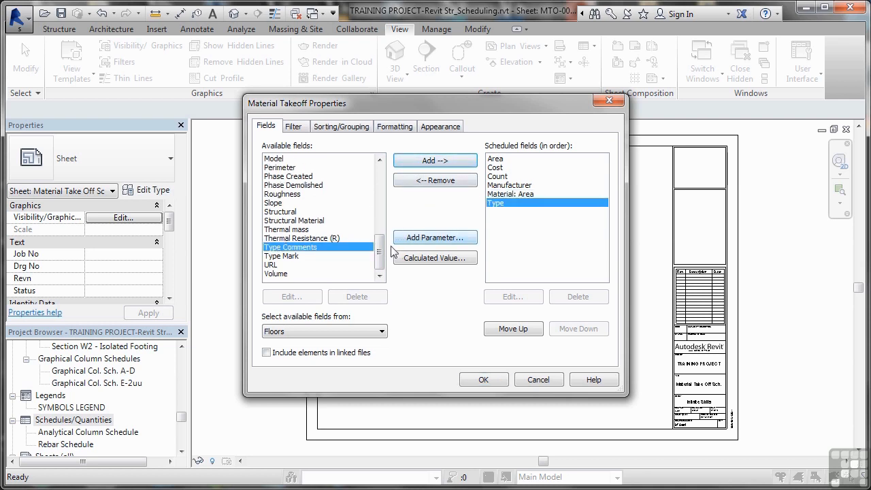
left_click_drag(379, 255, 379, 171)
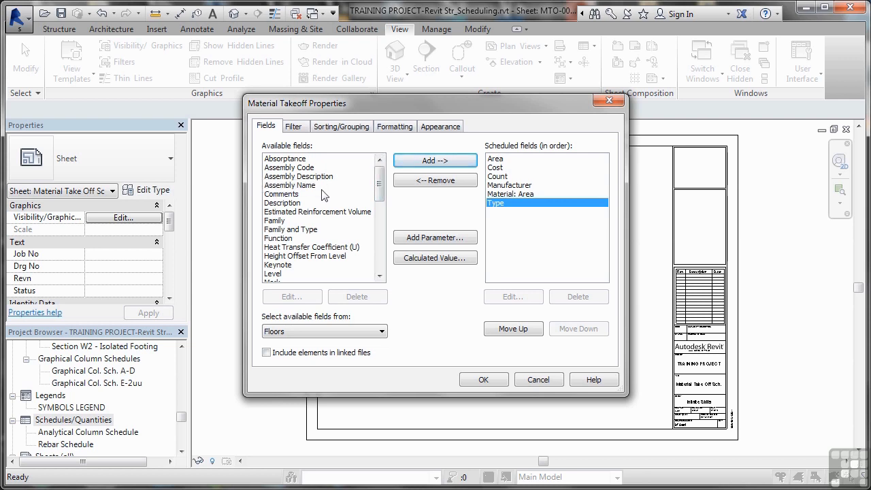
left_click(311, 191)
left_click(403, 167)
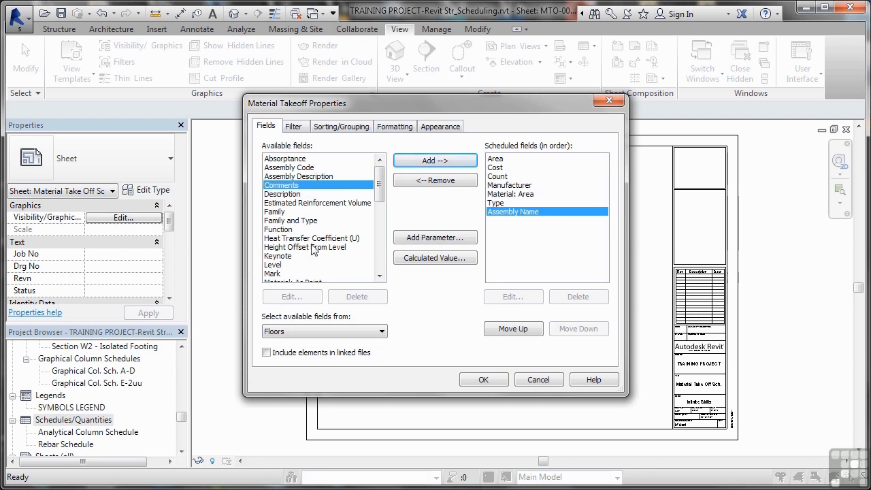
left_click(282, 264)
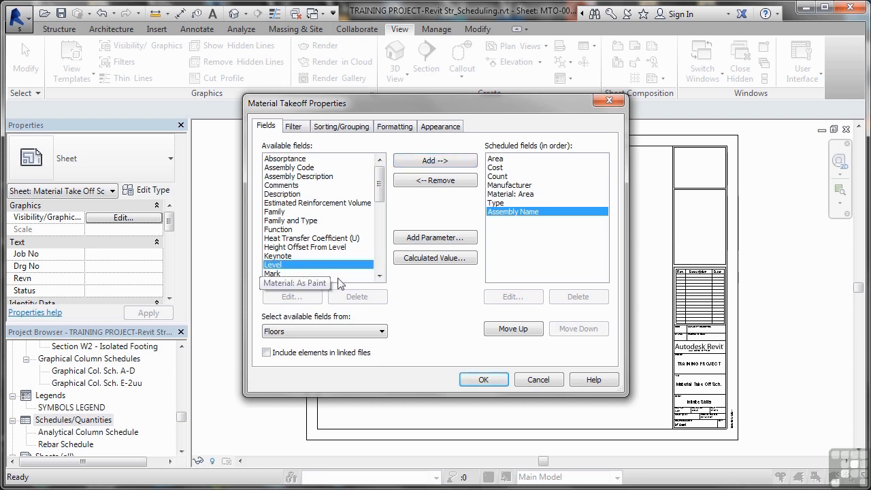
left_click(418, 164)
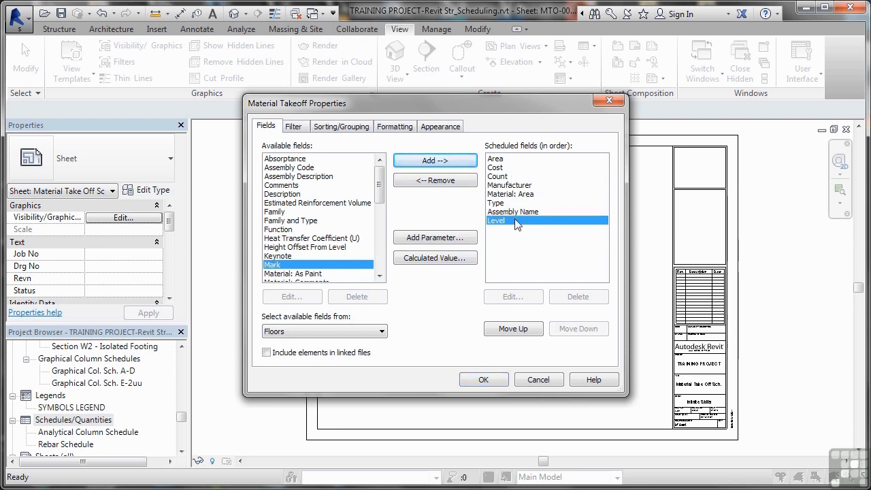
Move Level to the top of the scheduled field order.
left_click(522, 330)
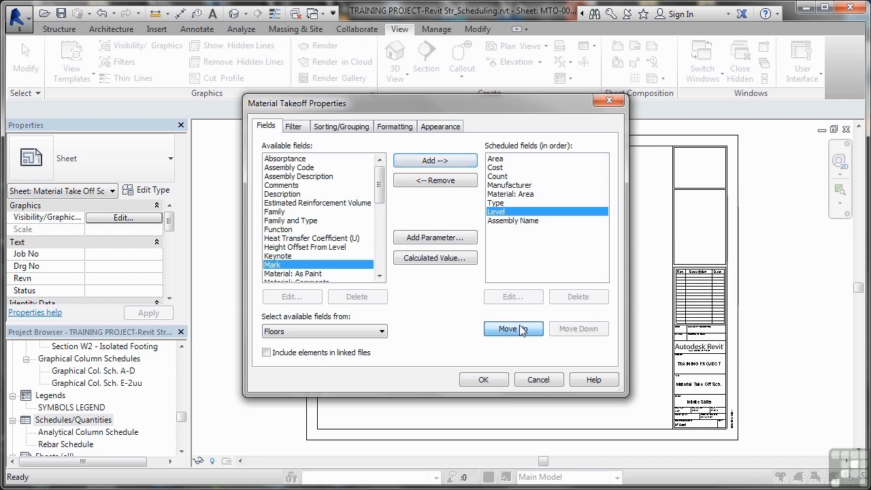
left_click(521, 330)
left_click(522, 330)
left_click(521, 329)
left_click(521, 329)
left_click(522, 329)
left_click(521, 330)
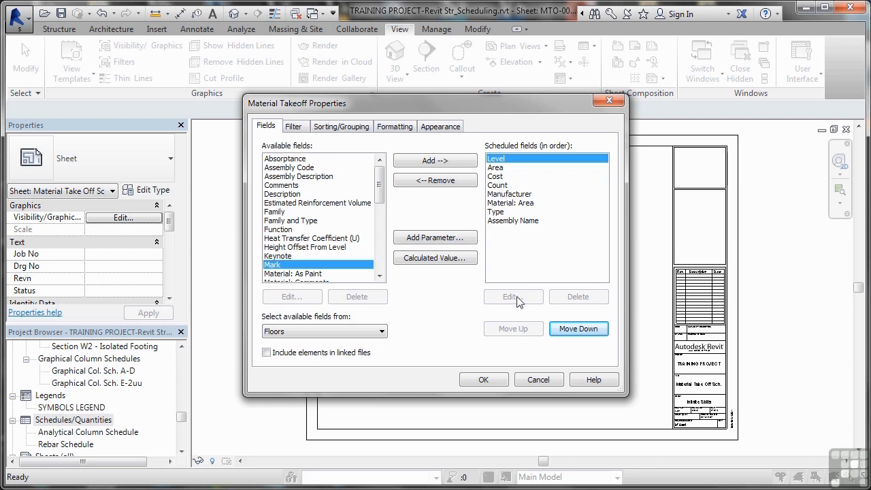
Move Material: Area up so it sits directly after Level.
left_click(519, 202)
left_click(522, 330)
left_click(522, 330)
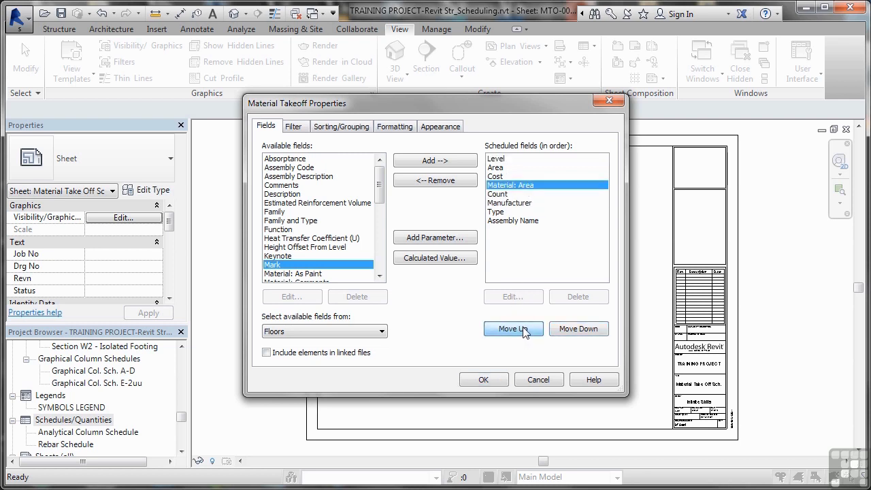
left_click(522, 330)
left_click(522, 330)
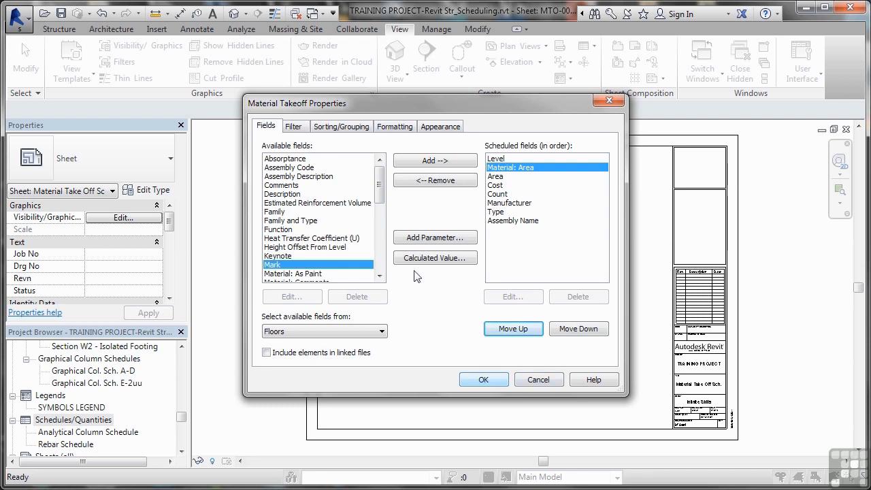
left_click(296, 127)
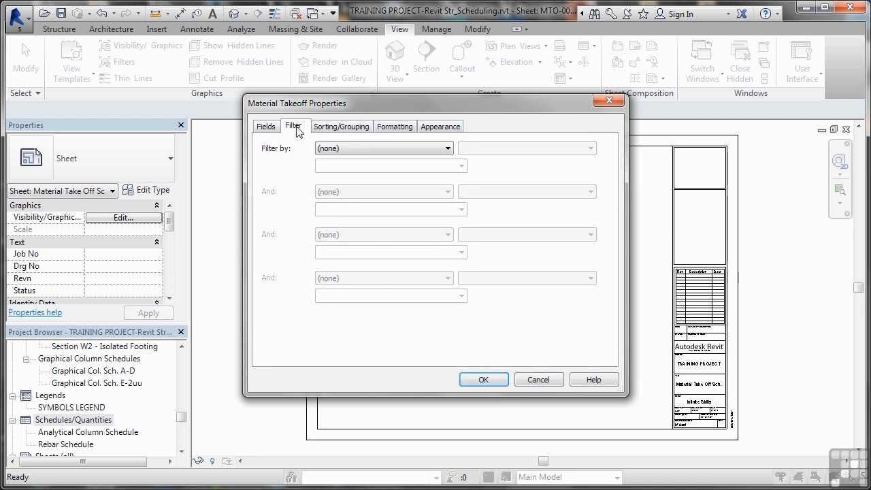
Filter the takeoff to rows where Level equals 001-First Floor.
left_click(448, 148)
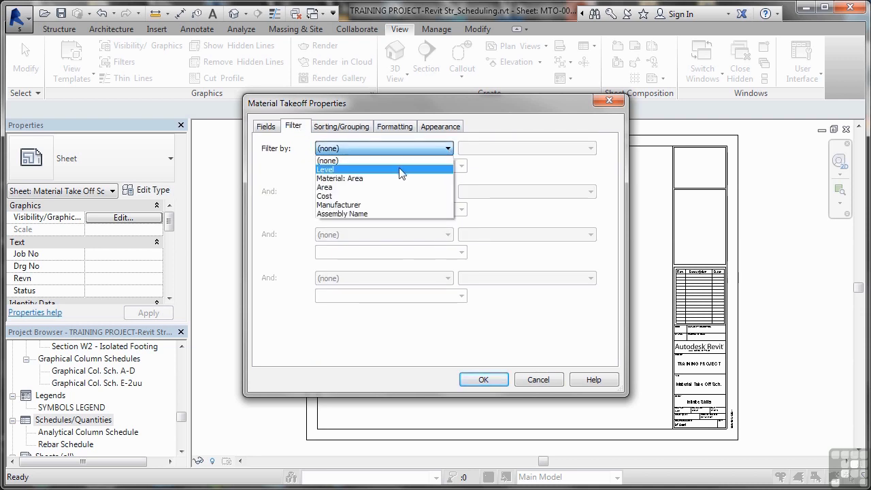
left_click(402, 170)
left_click(461, 167)
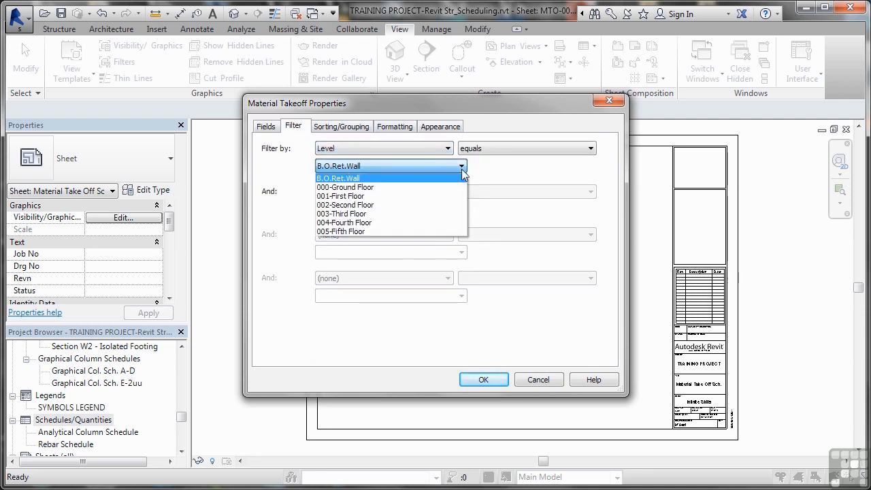
left_click(389, 196)
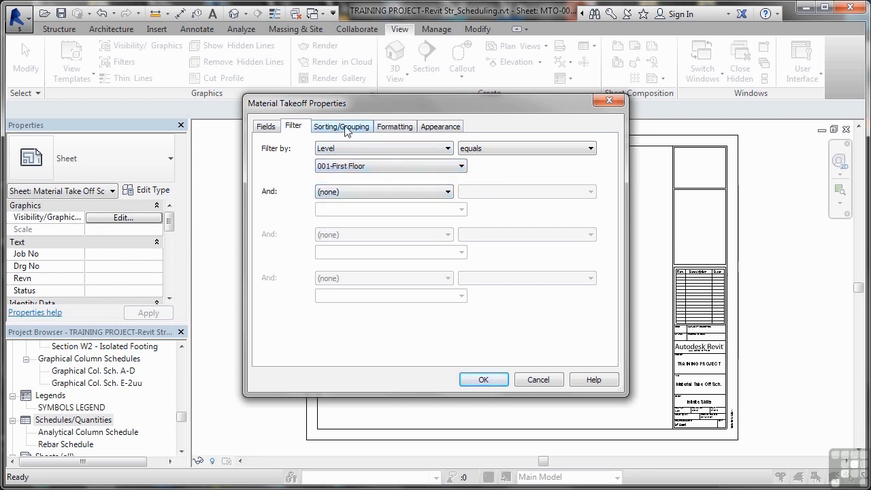
Sort the takeoff ascending by Material: Area, then review the Formatting and Appearance settings.
left_click(343, 128)
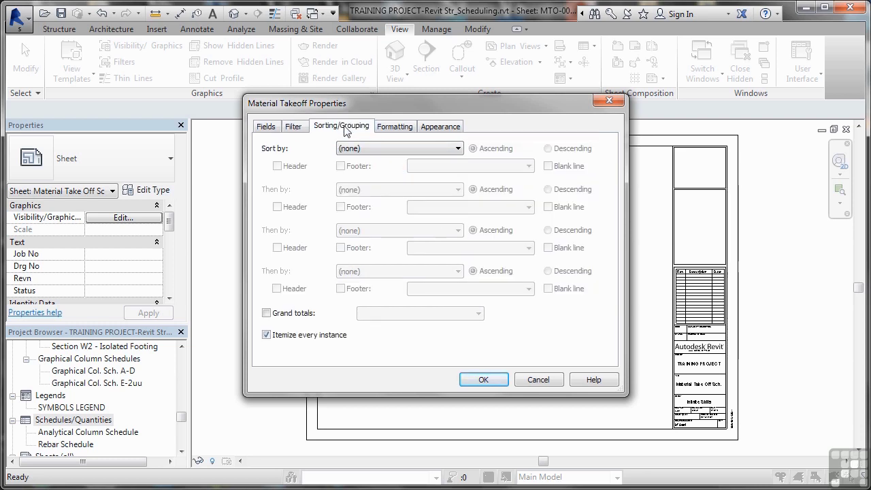
left_click(458, 150)
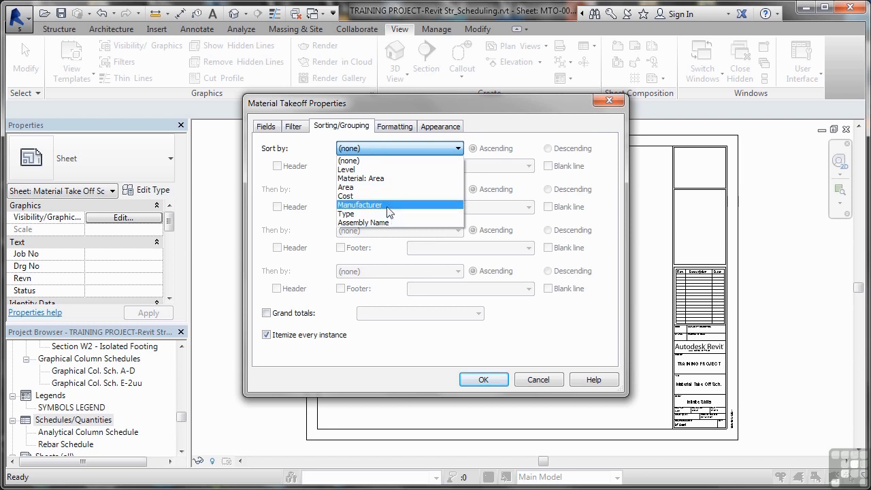
left_click(384, 179)
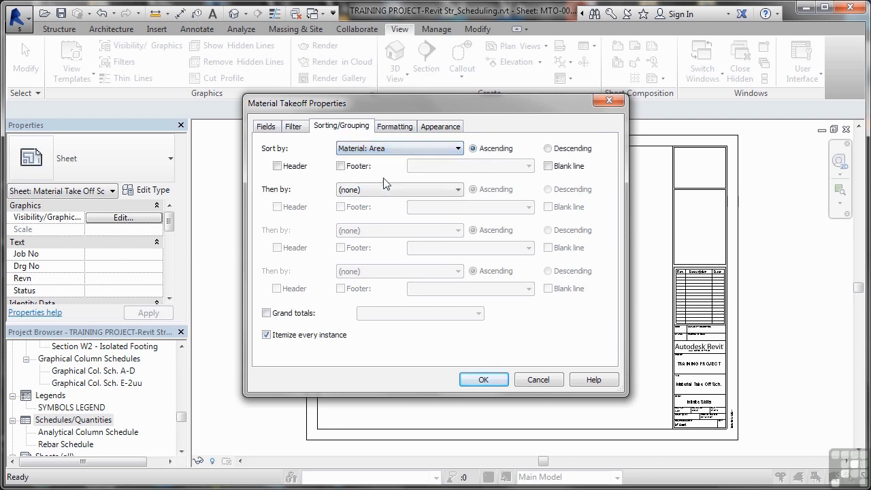
left_click(394, 127)
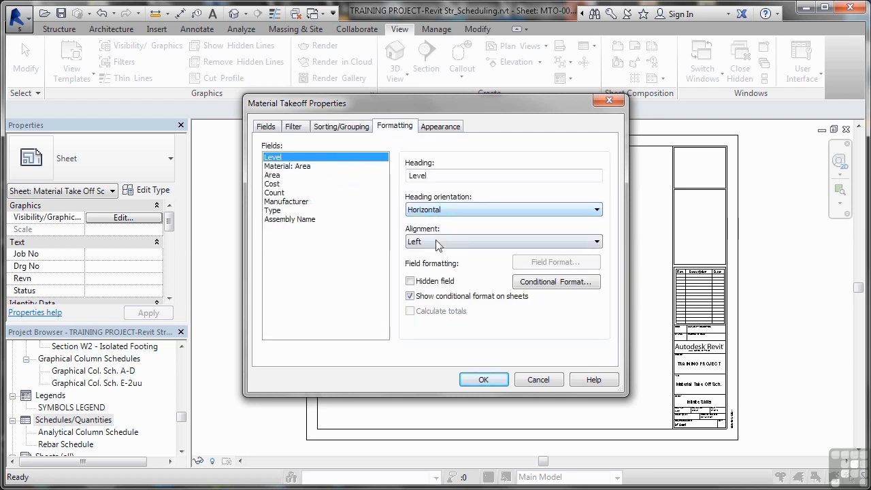
left_click(440, 126)
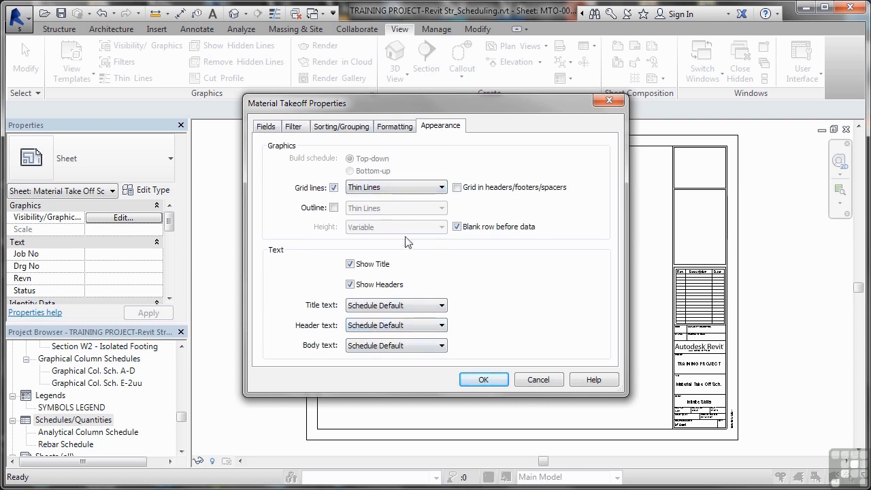
Create the Floor Material Takeoff schedule and widen its Type column to show full names.
left_click(484, 377)
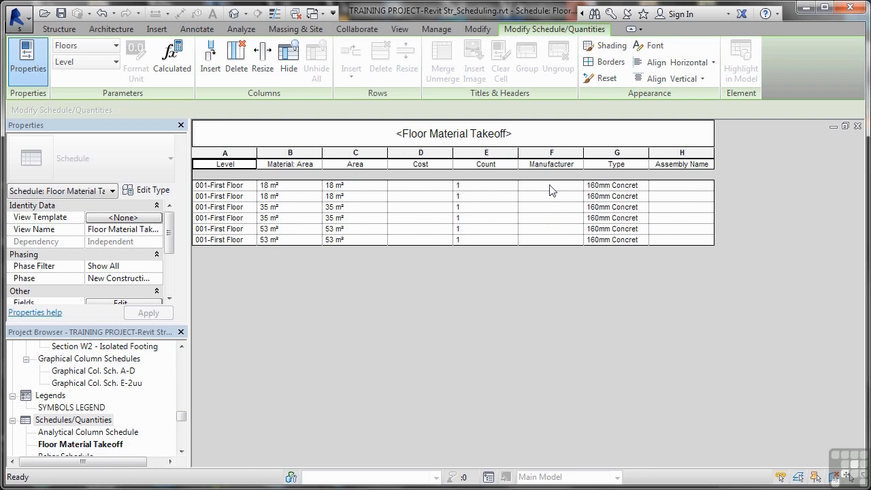
left_click_drag(648, 156, 739, 153)
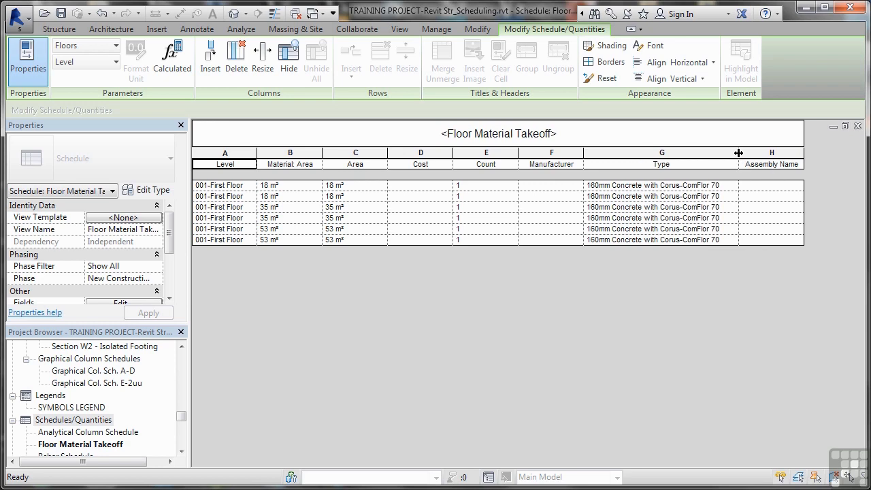
Rename the Floor Material Takeoff schedule to '001-First Floor-Floor MTO'.
right_click(72, 446)
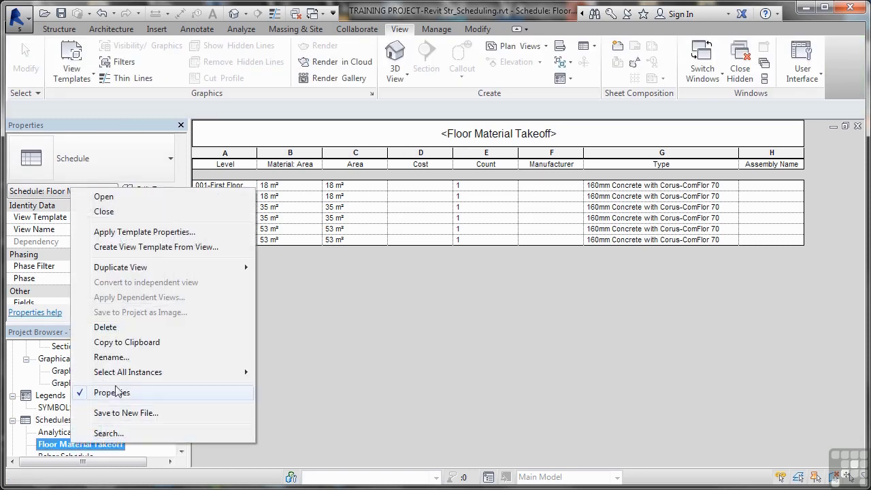
left_click(109, 358)
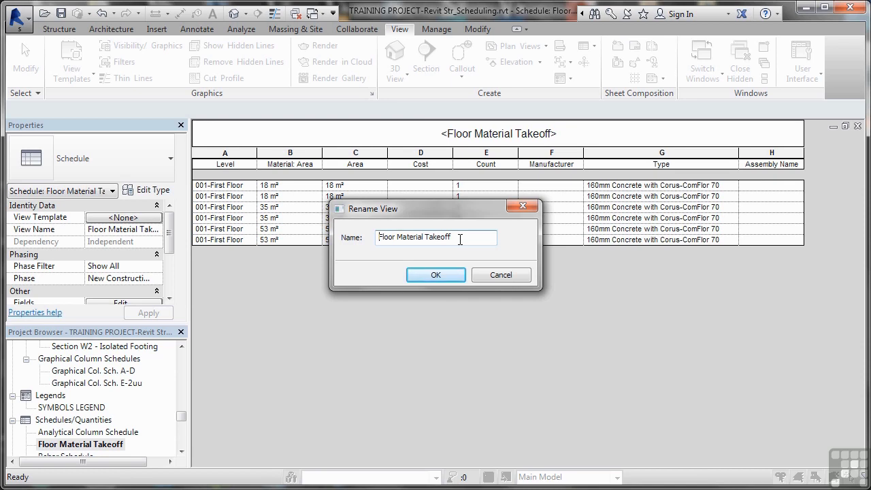
type("001")
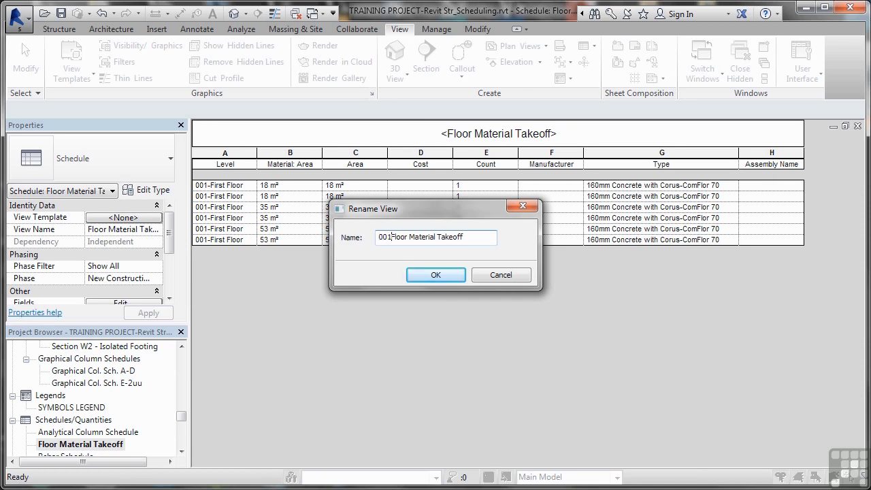
type("-First ")
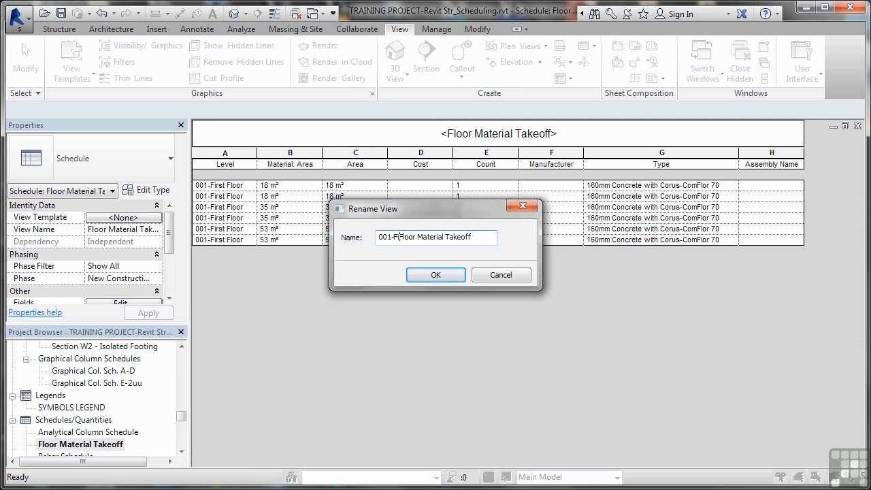
type("Floor -")
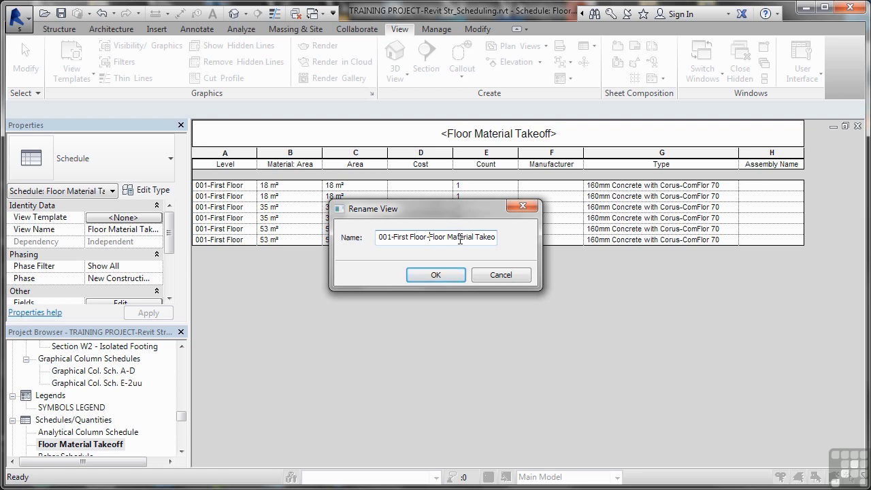
key("BackSpace")
key("BackSpace")
key("BackSpace")
key("BackSpace")
key("BackSpace")
key("BackSpace")
key("BackSpace")
type("O")
key("Delete")
key("Delete")
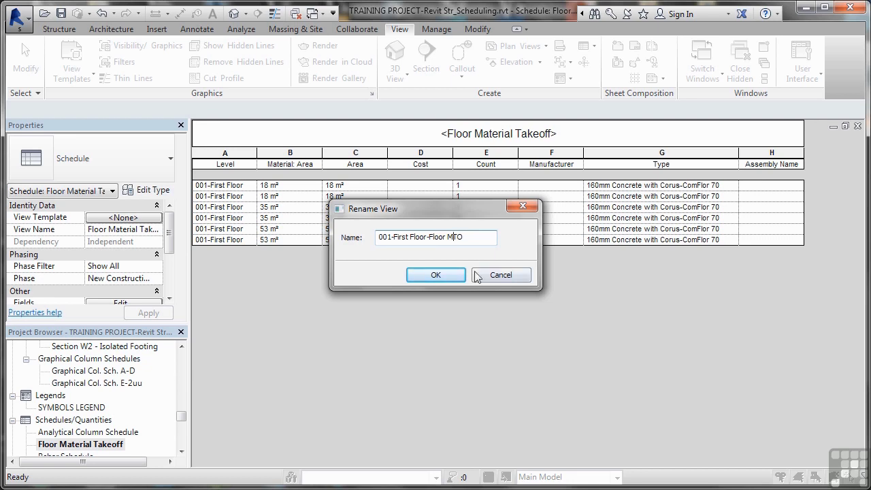
left_click(435, 275)
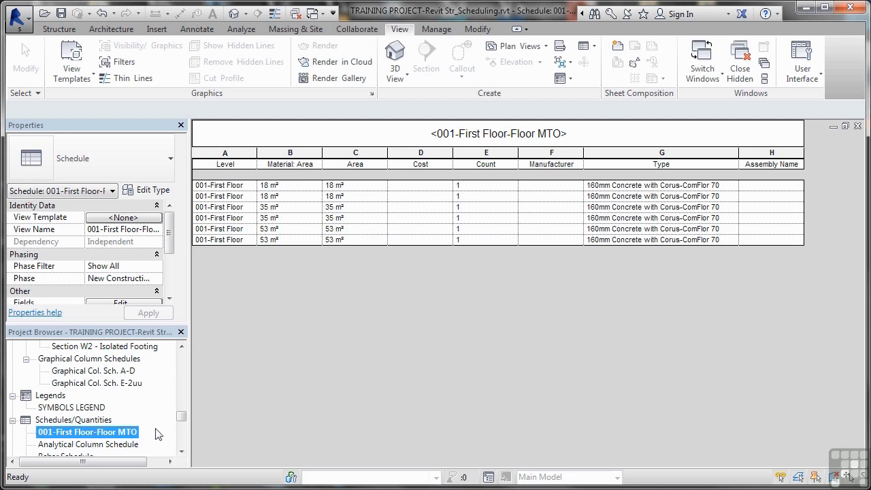
Open sheet MTO-001 and place the 001-First Floor-Floor MTO schedule near its top-left corner.
left_click_drag(182, 422, 185, 439)
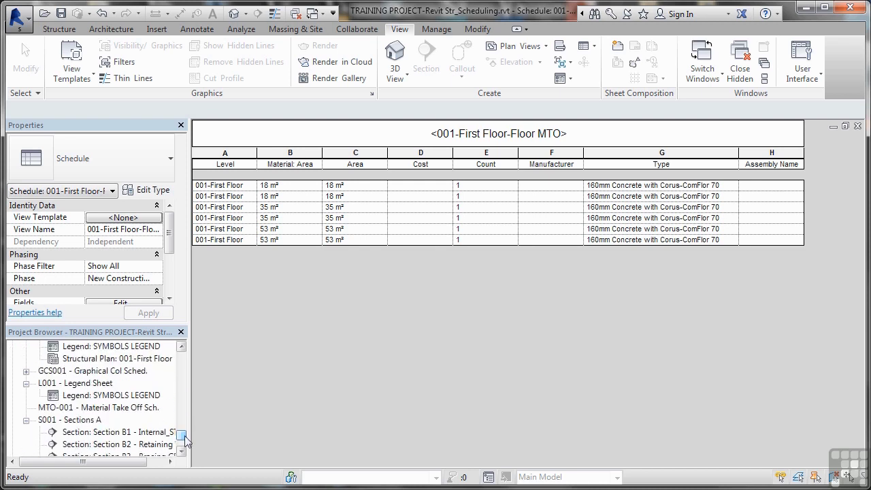
double_click(72, 407)
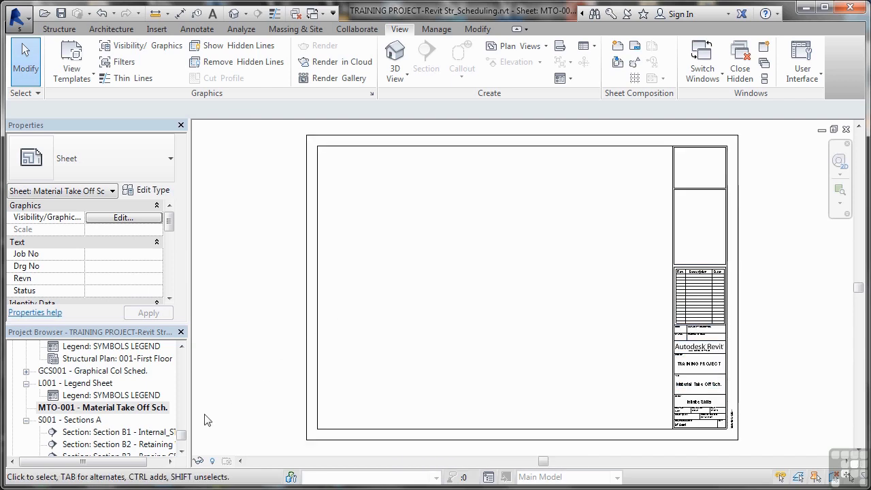
left_click(182, 441)
left_click_drag(182, 440, 181, 426)
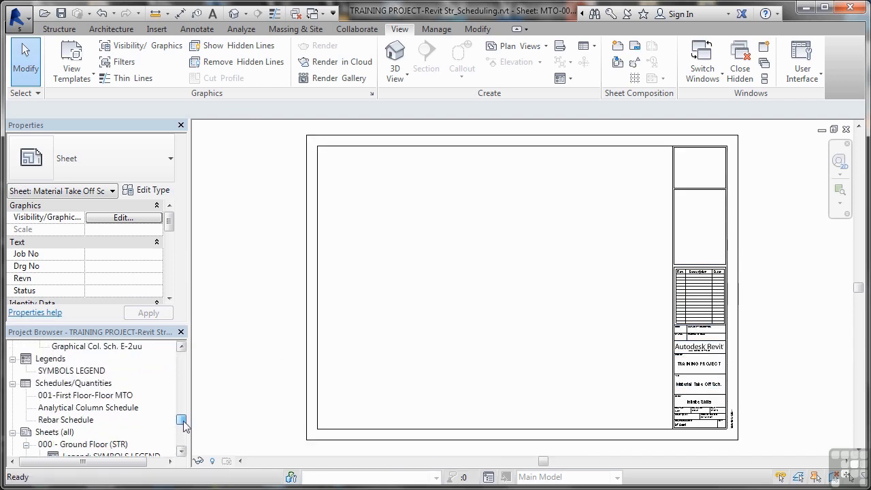
left_click_drag(90, 398, 295, 301)
left_click_drag(394, 246, 395, 245)
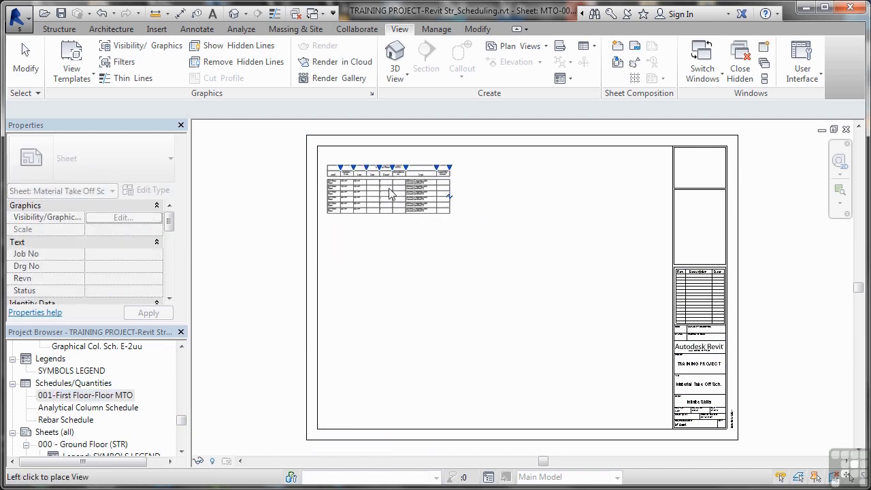
left_click(383, 186)
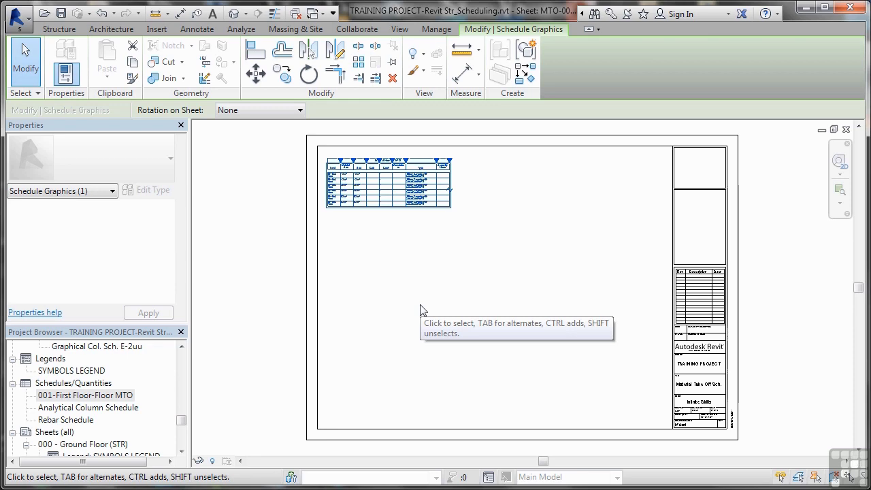
left_click(420, 311)
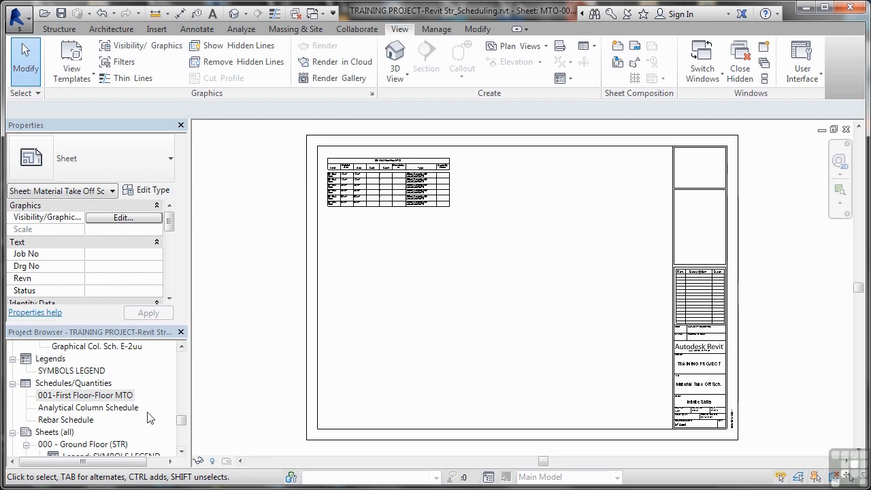
Set the floor type's Manufacturer to Corus in the schedule, applying it to all six rows.
double_click(103, 396)
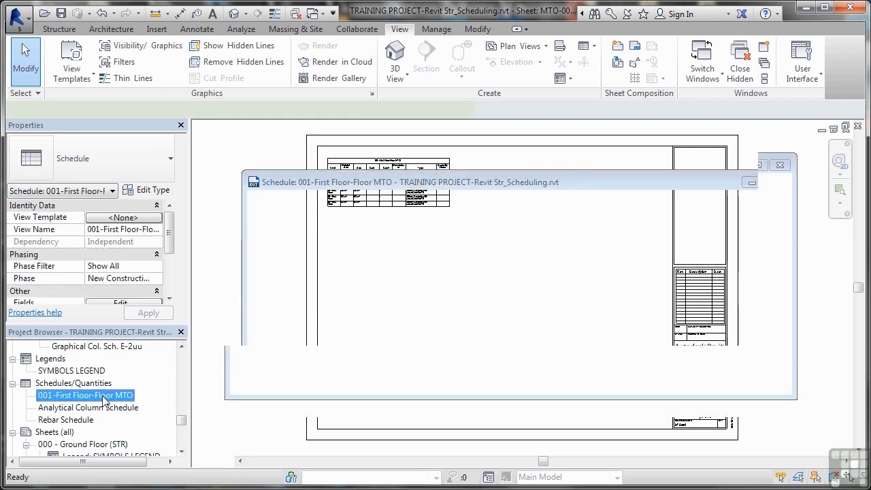
left_click(548, 184)
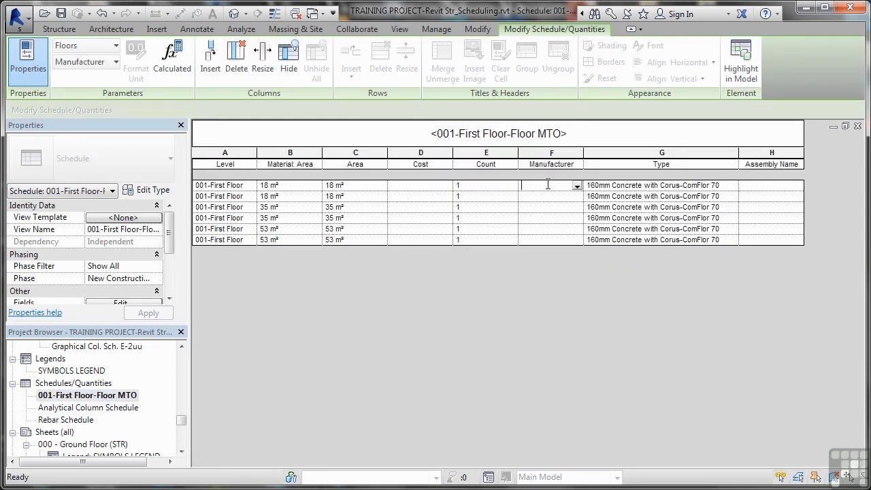
left_click(577, 187)
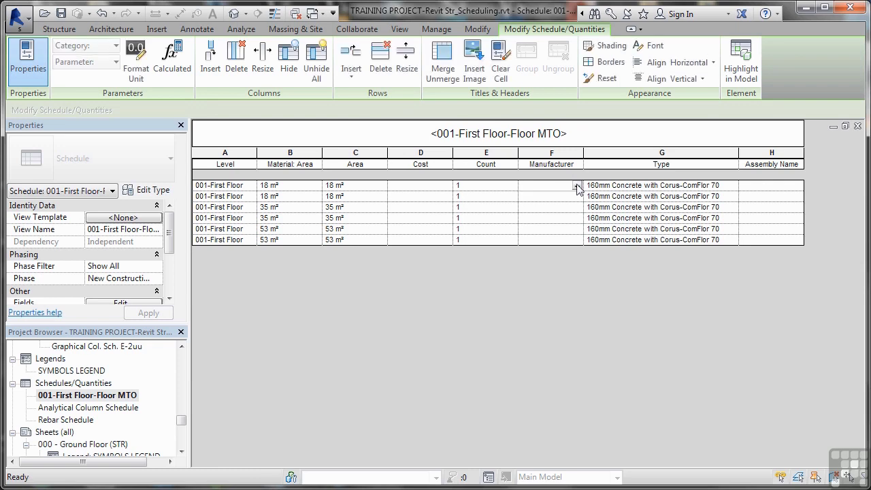
left_click(549, 184)
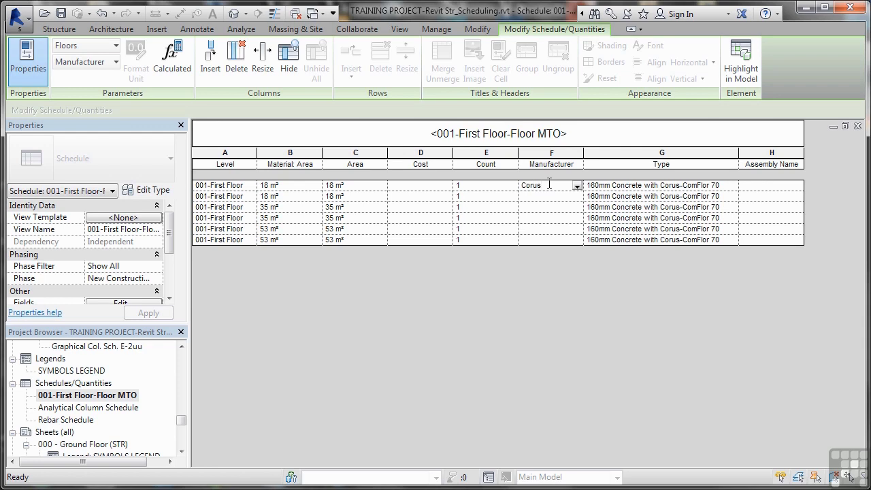
left_click(549, 201)
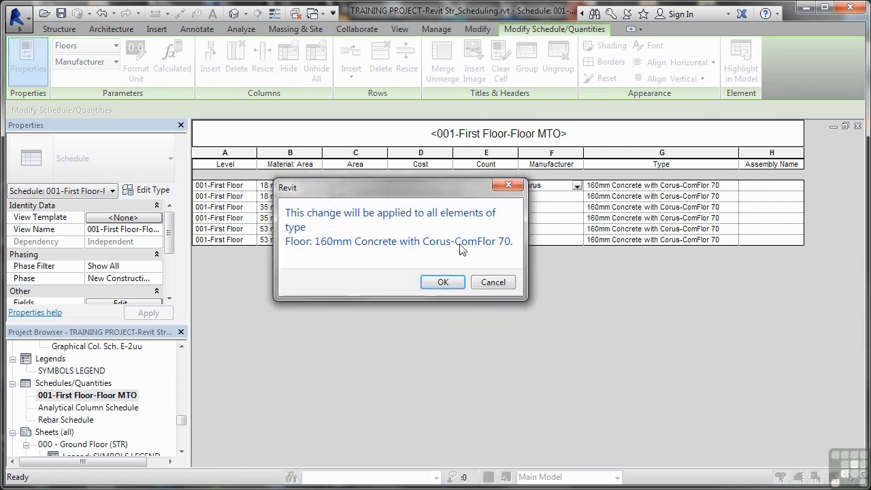
left_click(441, 284)
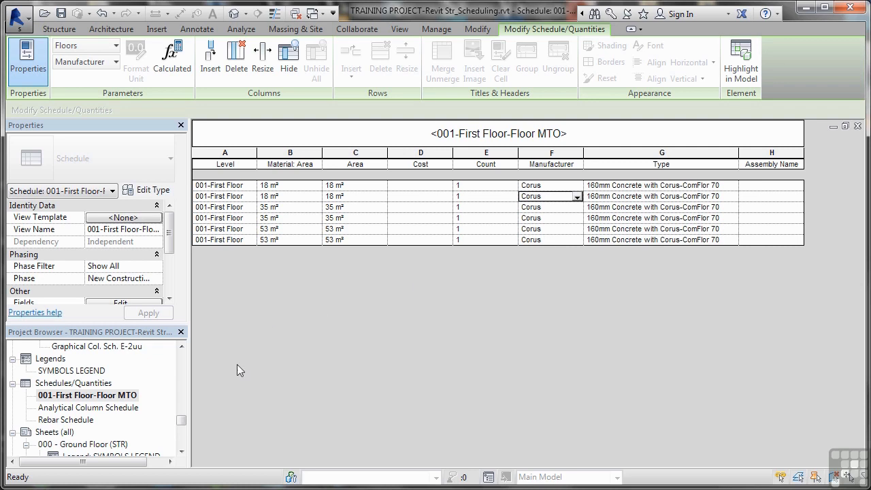
Reopen sheet MTO-001 and confirm its placed schedule lists Corus under Manufacturer.
left_click(182, 420)
scroll(157, 420, "down", 4)
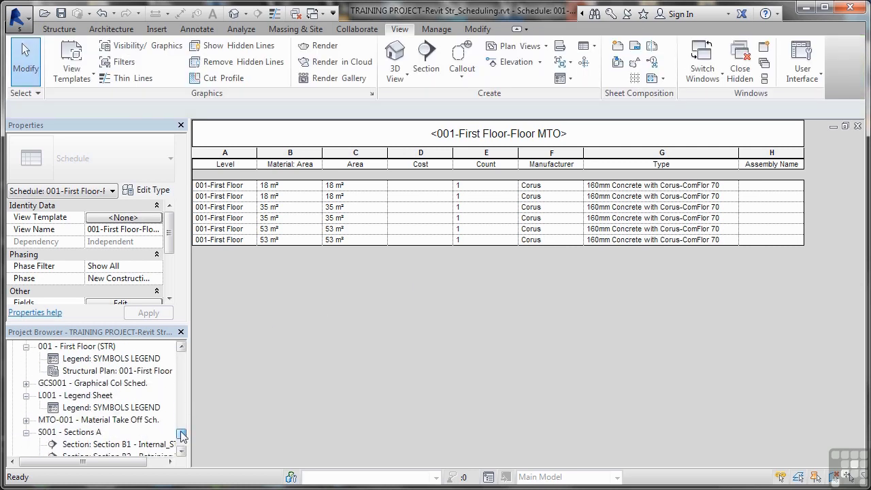
double_click(123, 423)
left_click(392, 192)
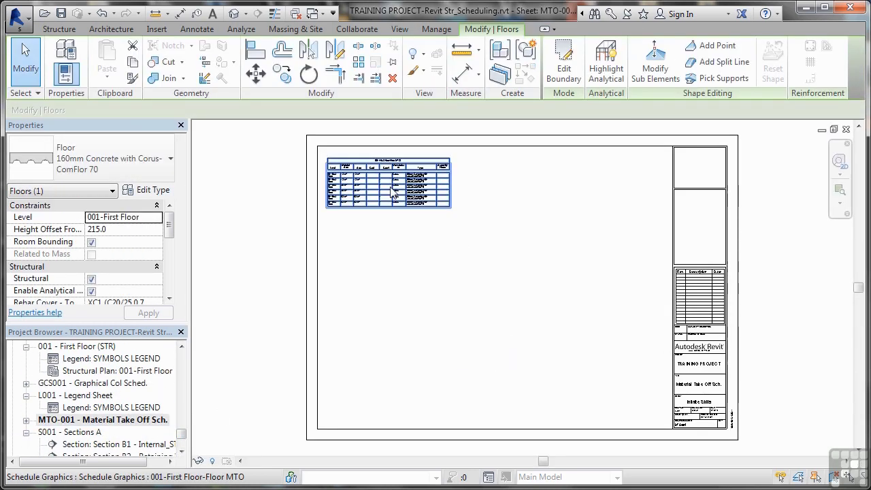
scroll(393, 192, "up", 2)
scroll(392, 193, "up", 4)
scroll(393, 192, "down", 3)
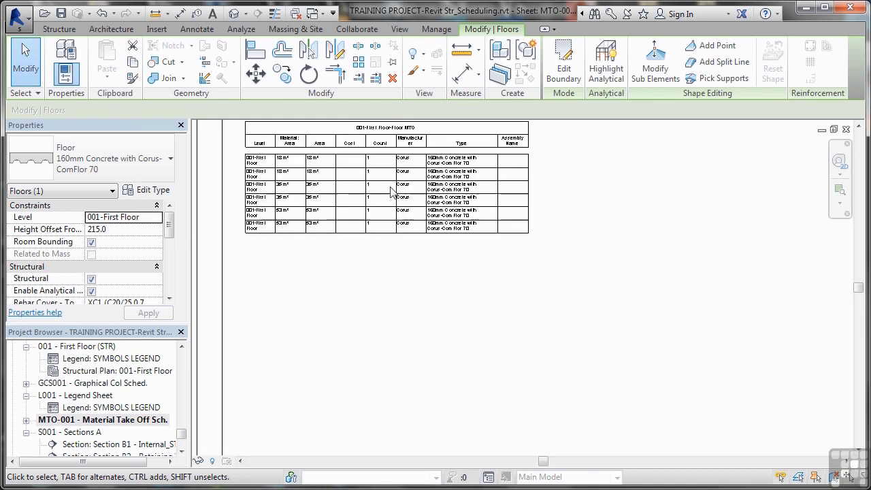
scroll(393, 193, "down", 2)
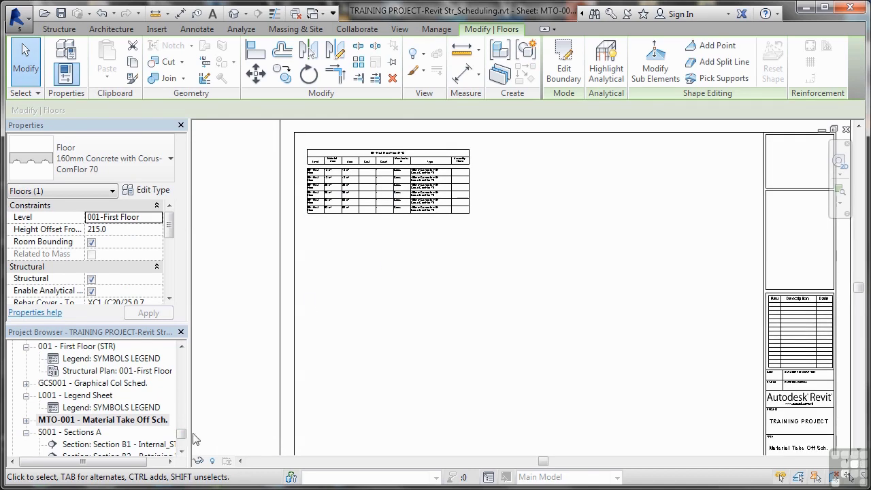
left_click_drag(181, 433, 181, 357)
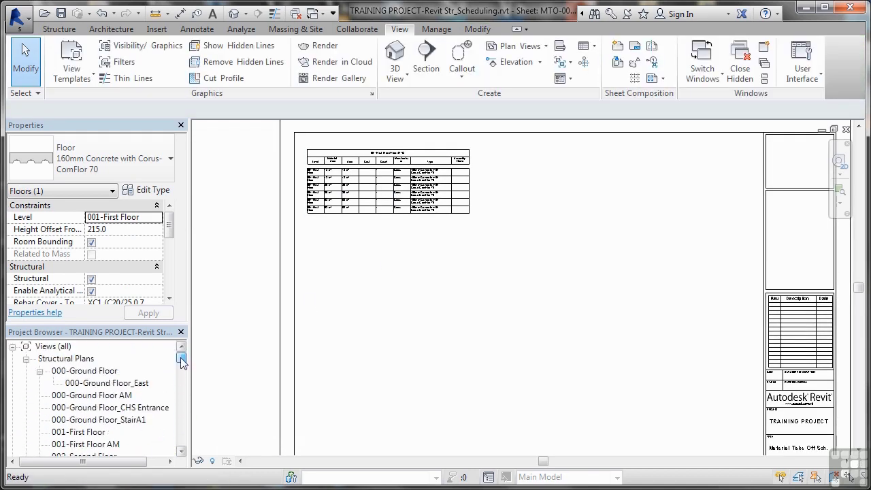
On the 001-First Floor plan, select the 160mm Corus-ComFlor 70 slab and show its Identity Data properties.
double_click(94, 433)
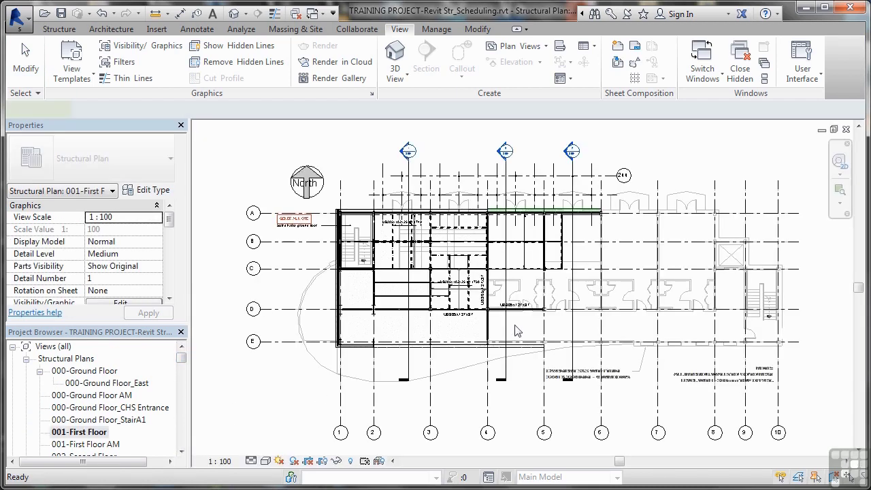
left_click(504, 299)
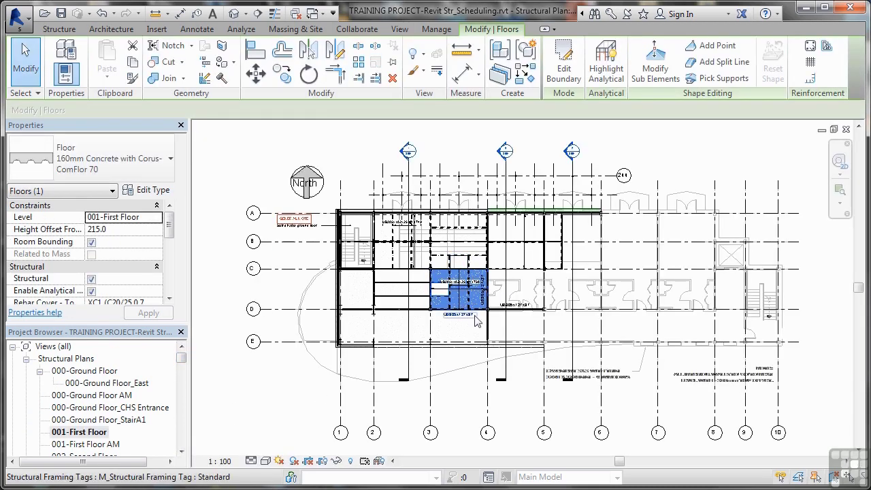
left_click(480, 308)
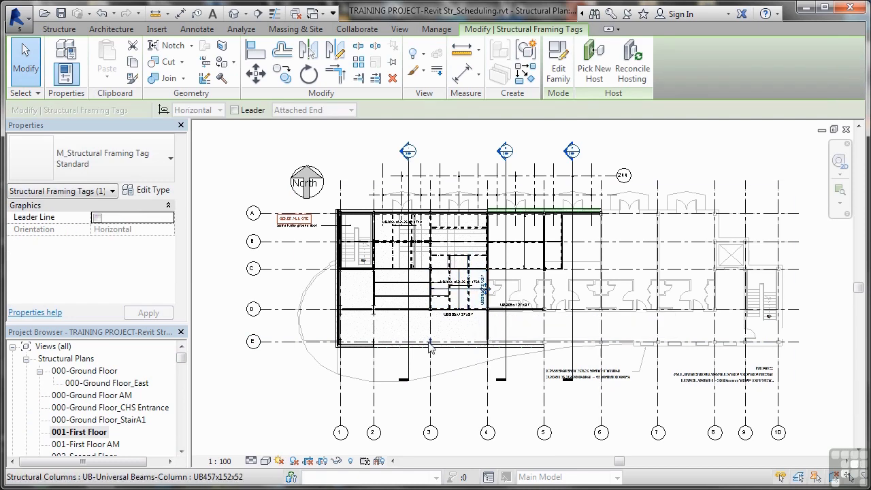
key("Escape")
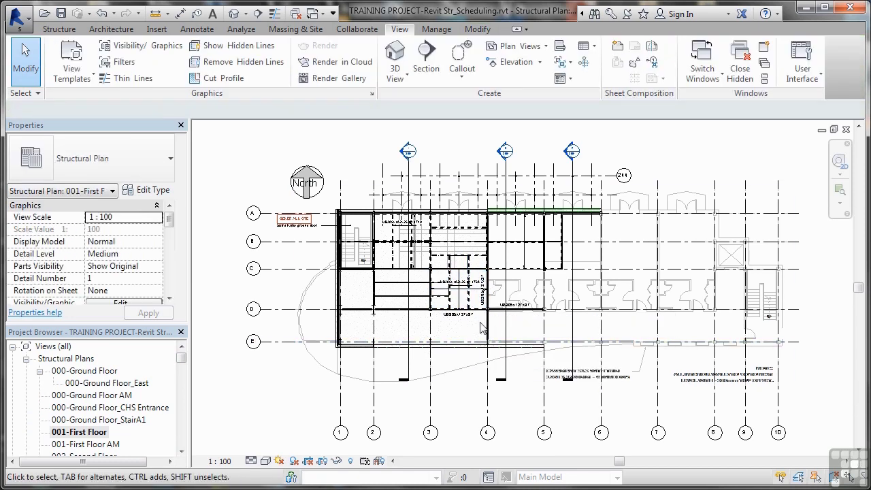
scroll(458, 321, "up", 5)
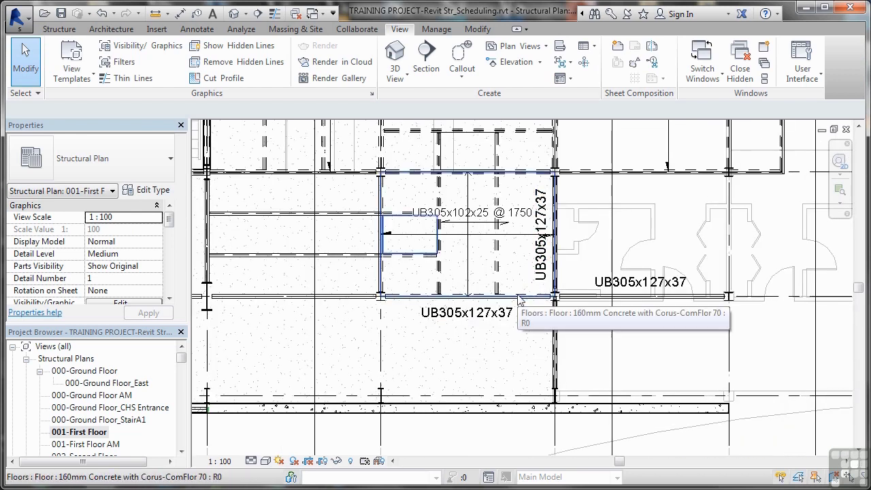
left_click(519, 297)
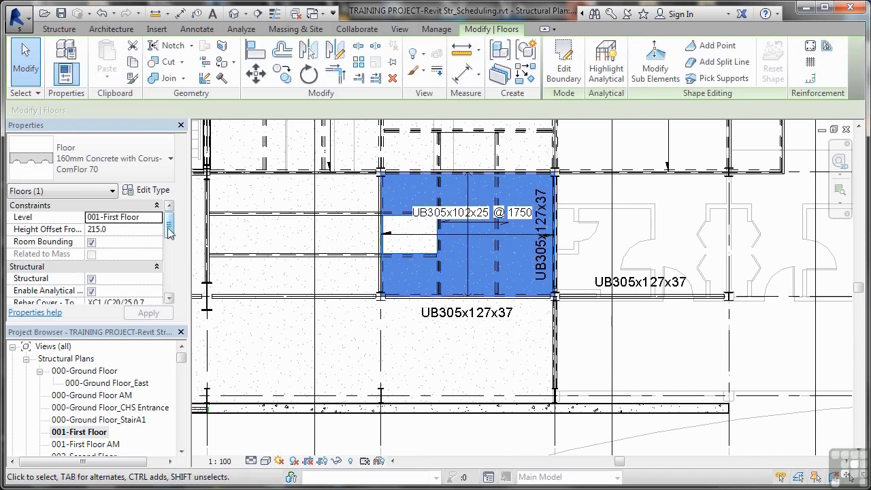
scroll(169, 249, "down", 3)
left_click_drag(169, 250, 175, 232)
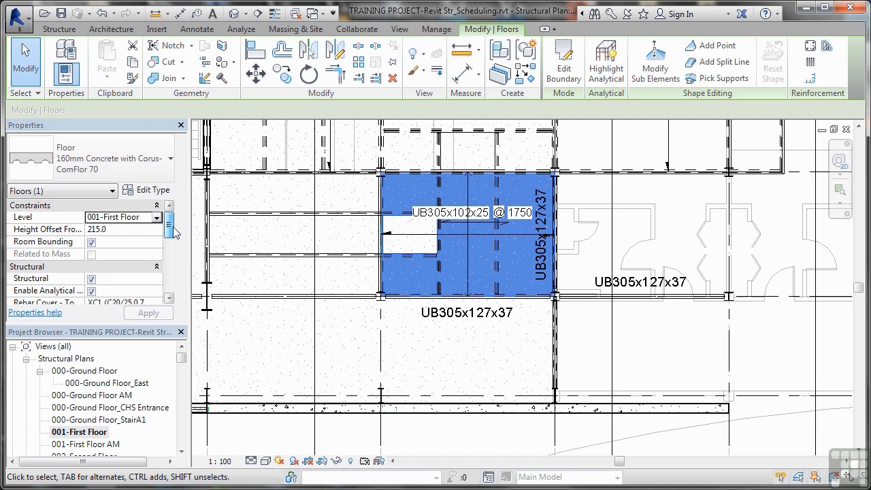
left_click(146, 190)
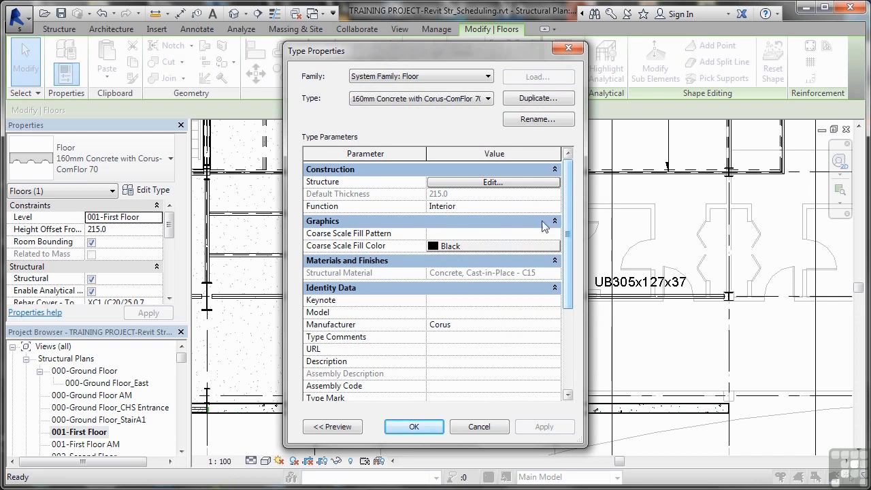
left_click(463, 325)
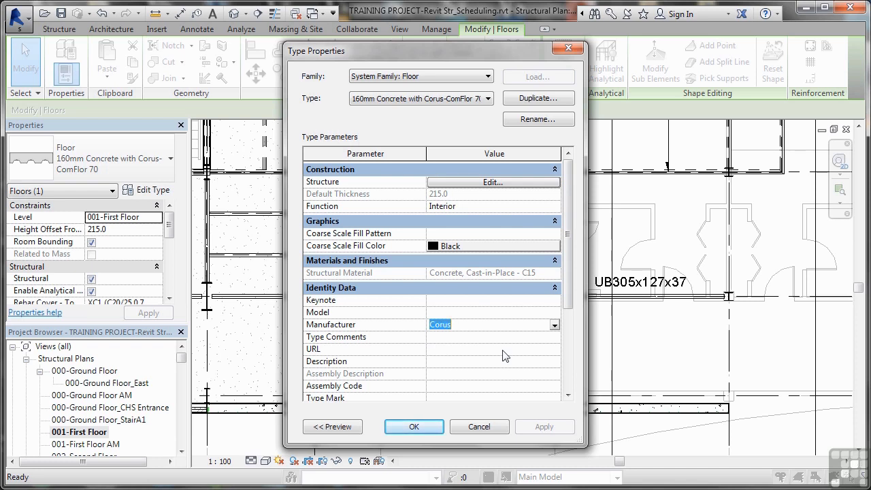
left_click(486, 424)
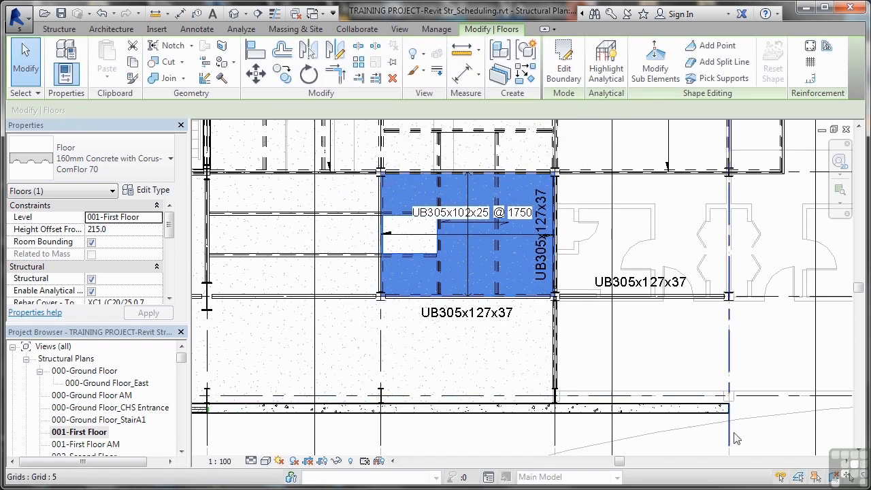
key("Escape")
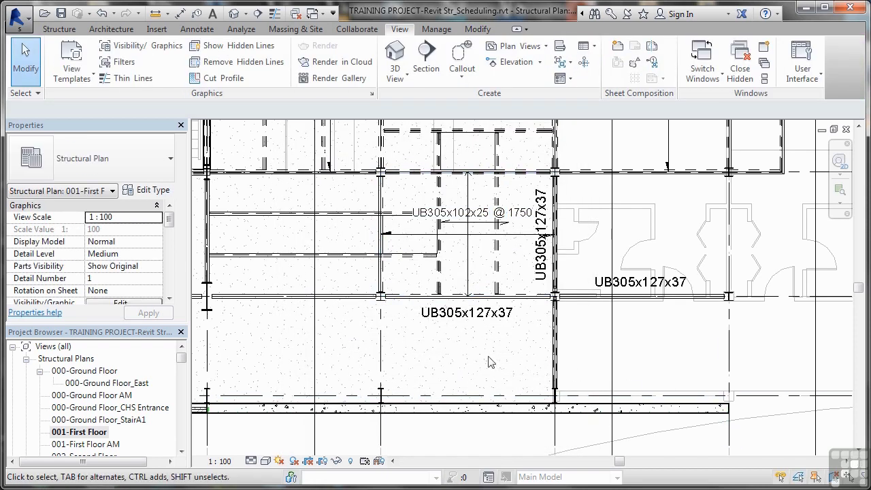
key("z")
key("f")
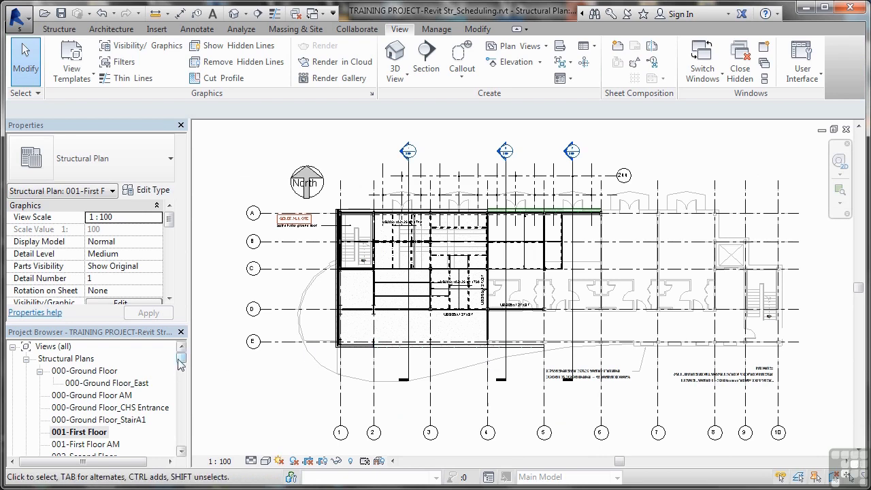
Check the schedule on sheet MTO-001, then reopen the 001-First Floor-Floor MTO schedule view.
left_click_drag(181, 358, 181, 437)
double_click(136, 445)
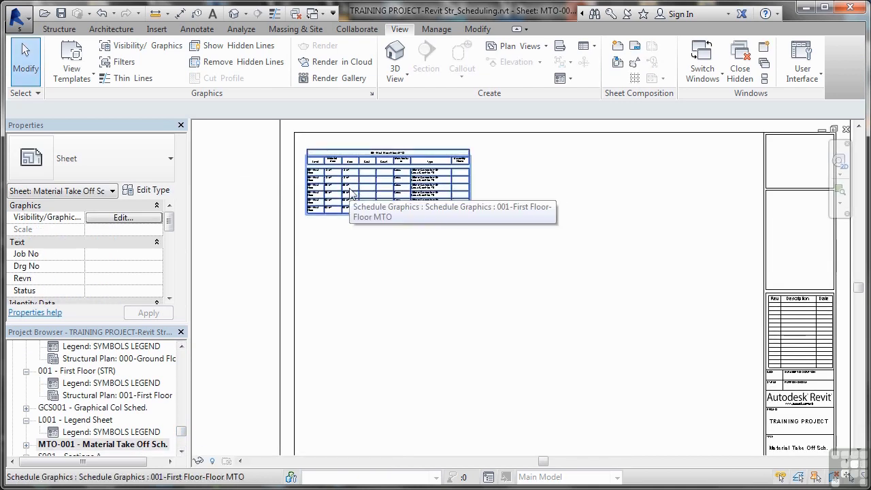
left_click(351, 194)
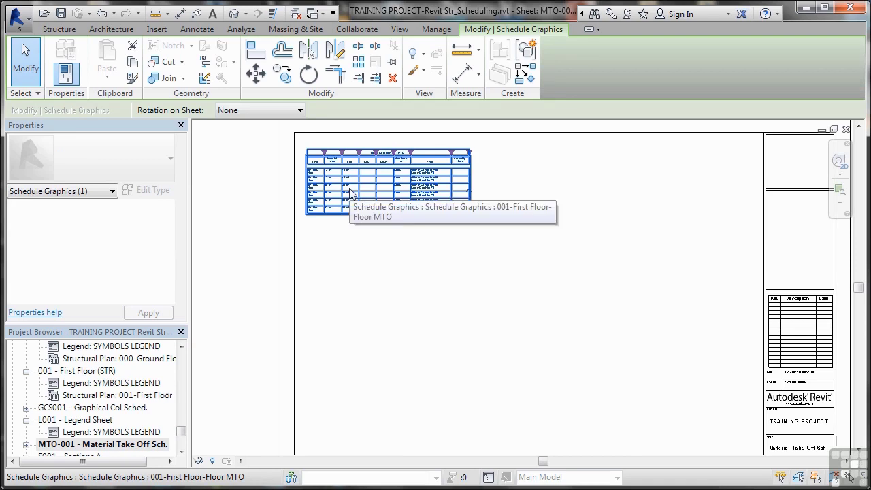
left_click(379, 259)
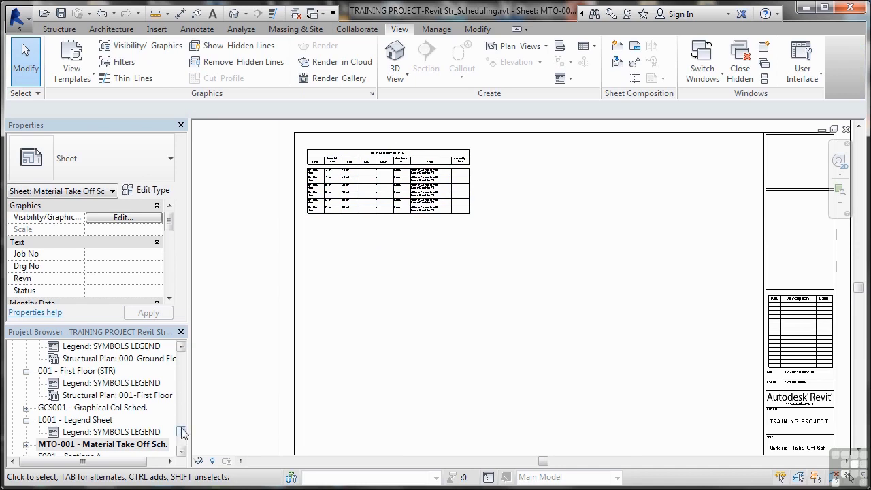
mouse_move(181, 431)
left_mouse_down()
mouse_move(181, 408)
mouse_move(184, 433)
mouse_move(182, 421)
left_mouse_up()
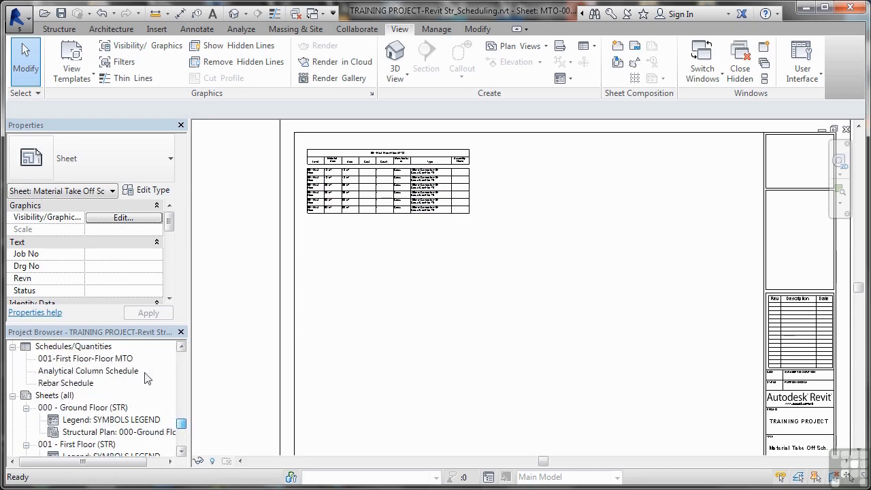
double_click(97, 358)
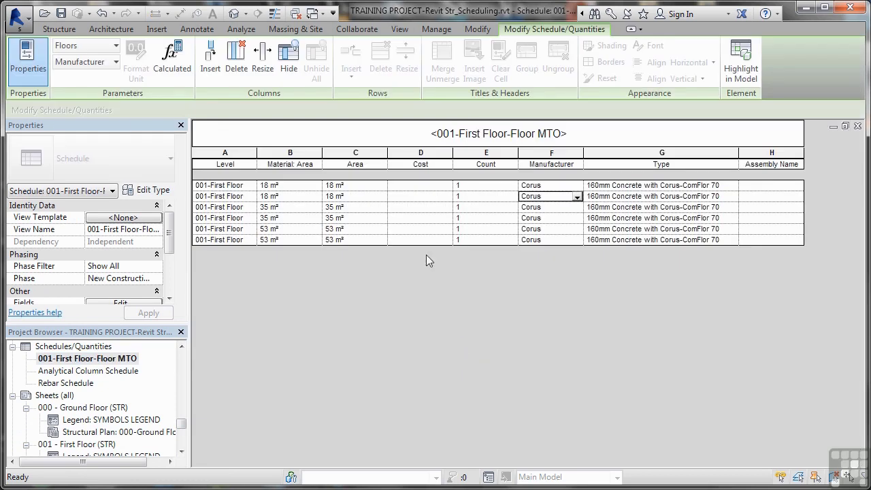